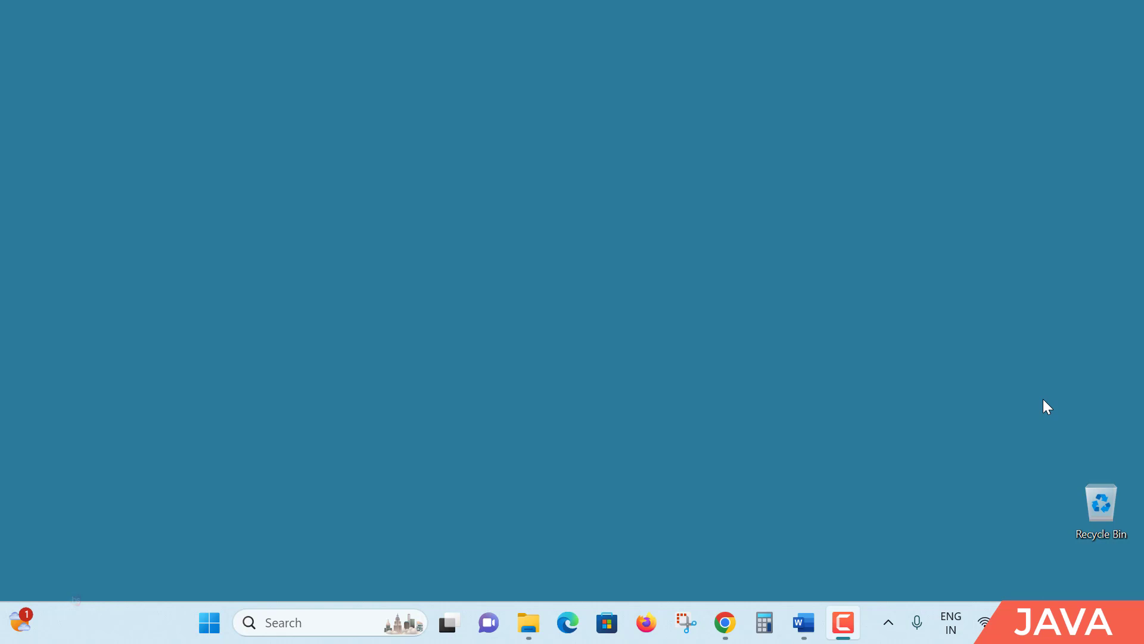
Open the oracle.com website in Chrome
{"action": "left_click", "coordinate": [724, 622]}
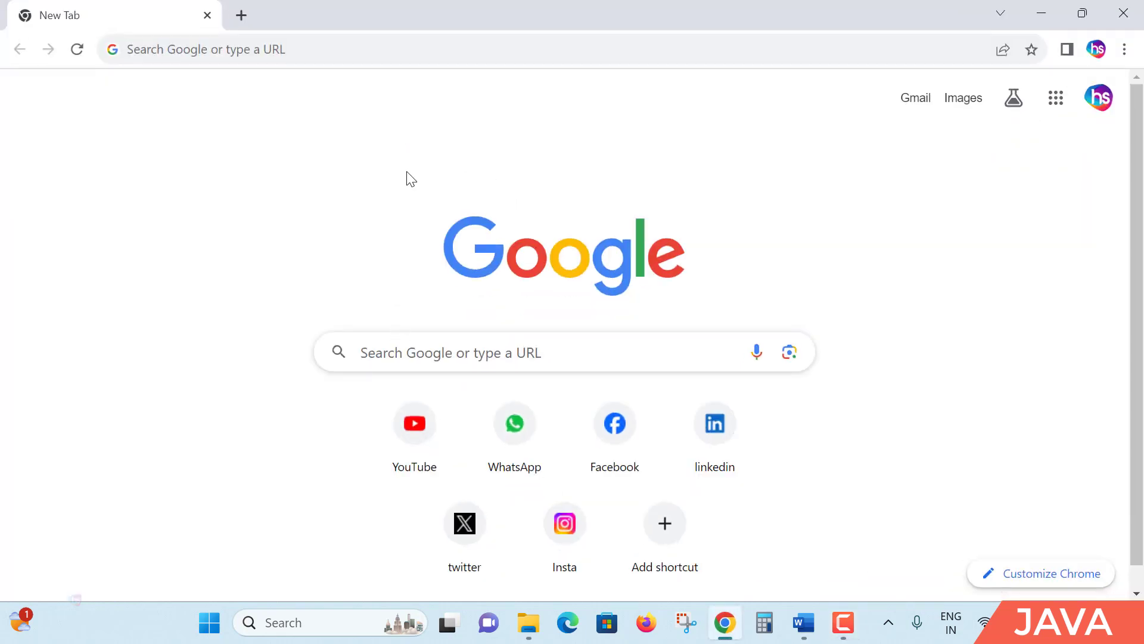
{"action": "left_click", "coordinate": [398, 56]}
{"action": "type", "text": "oracle.com"}
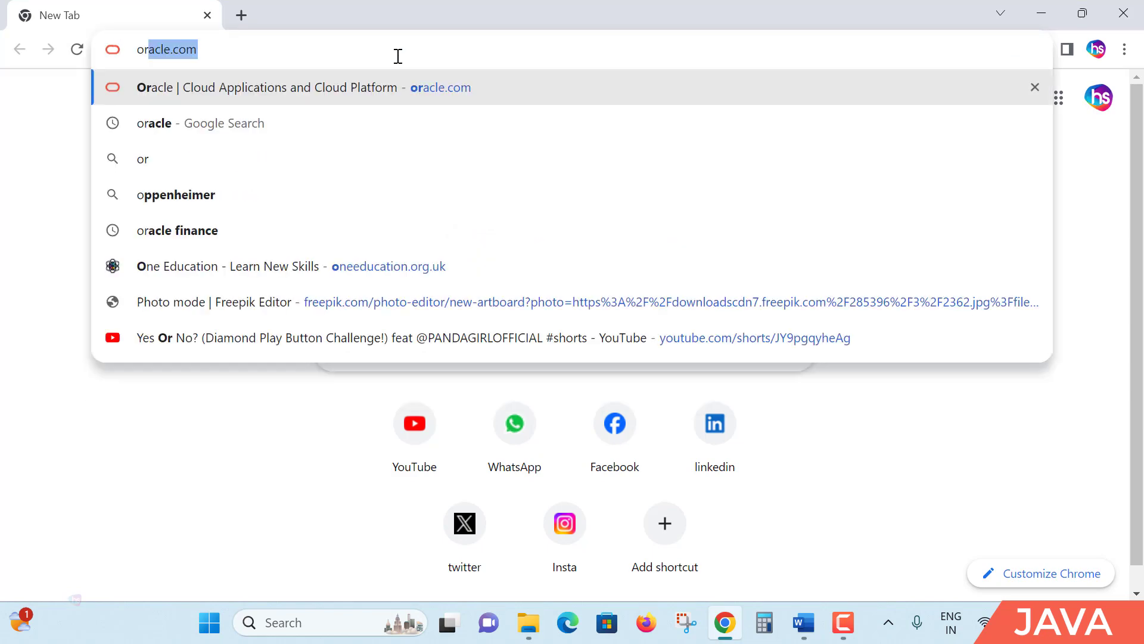
{"action": "key", "text": "Return"}
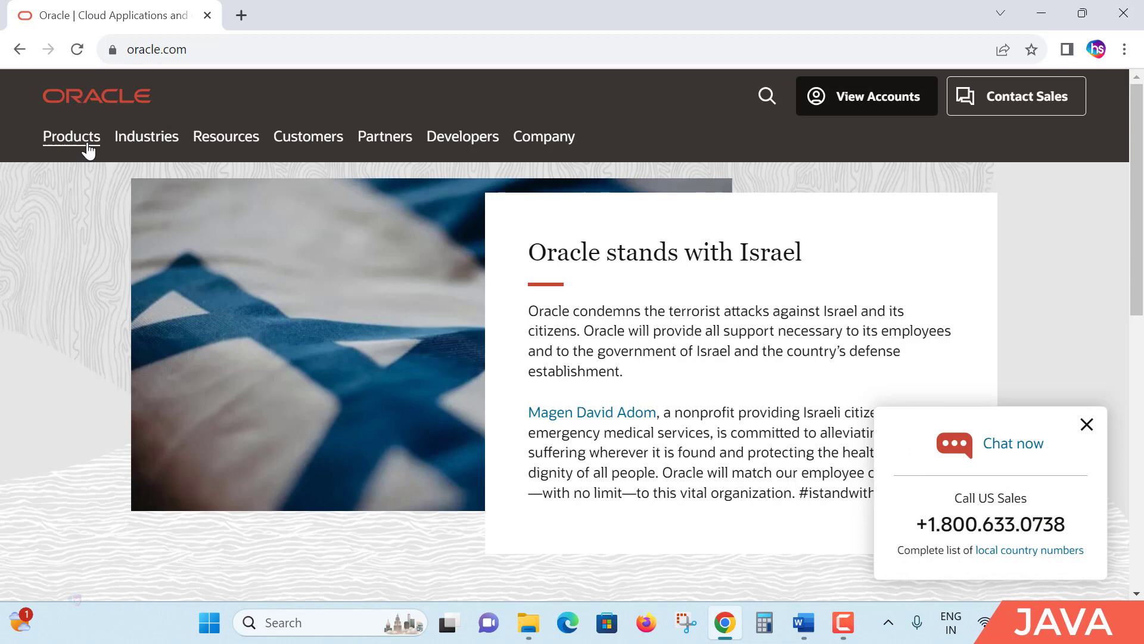
Go to the Java Downloads page through the download links in Oracle's Resources
{"action": "left_click", "coordinate": [227, 146]}
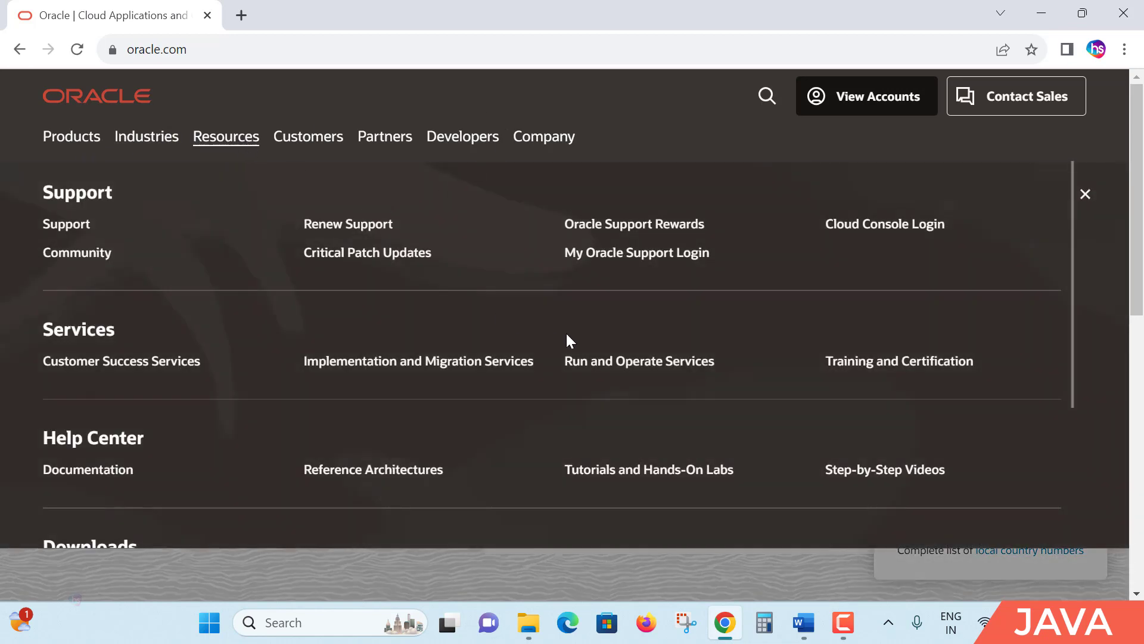
{"action": "scroll", "coordinate": [568, 337], "scroll_direction": "down", "scroll_amount": 3}
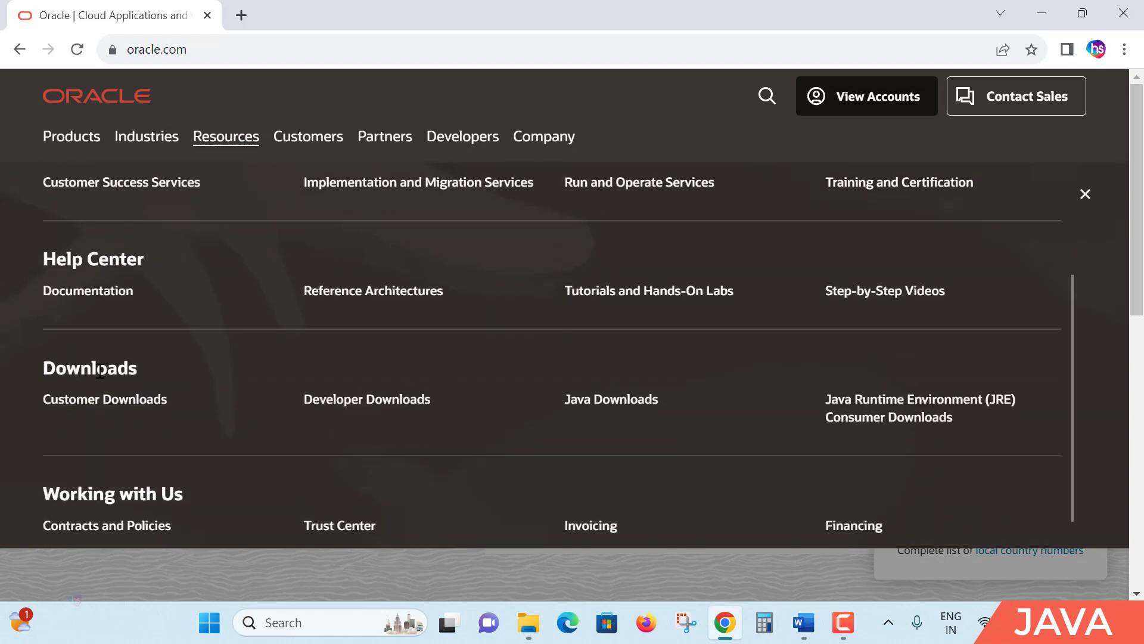
{"action": "left_click", "coordinate": [597, 411]}
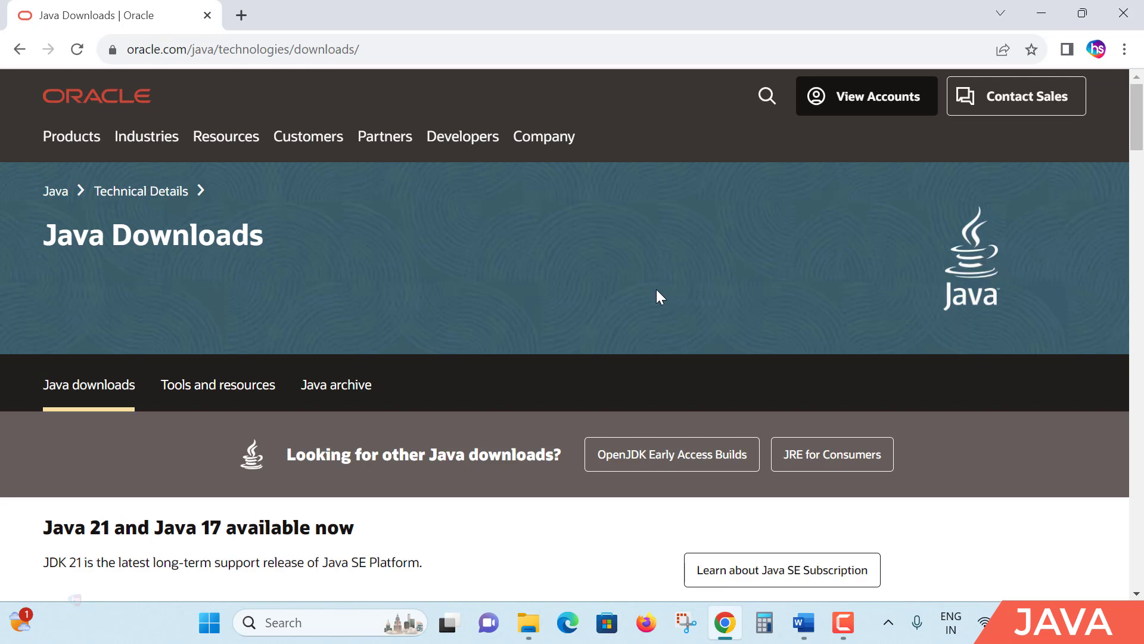
Show the Windows packages in the JDK Development Kit 21 downloads section
{"action": "scroll", "coordinate": [624, 288], "scroll_direction": "down", "scroll_amount": 3}
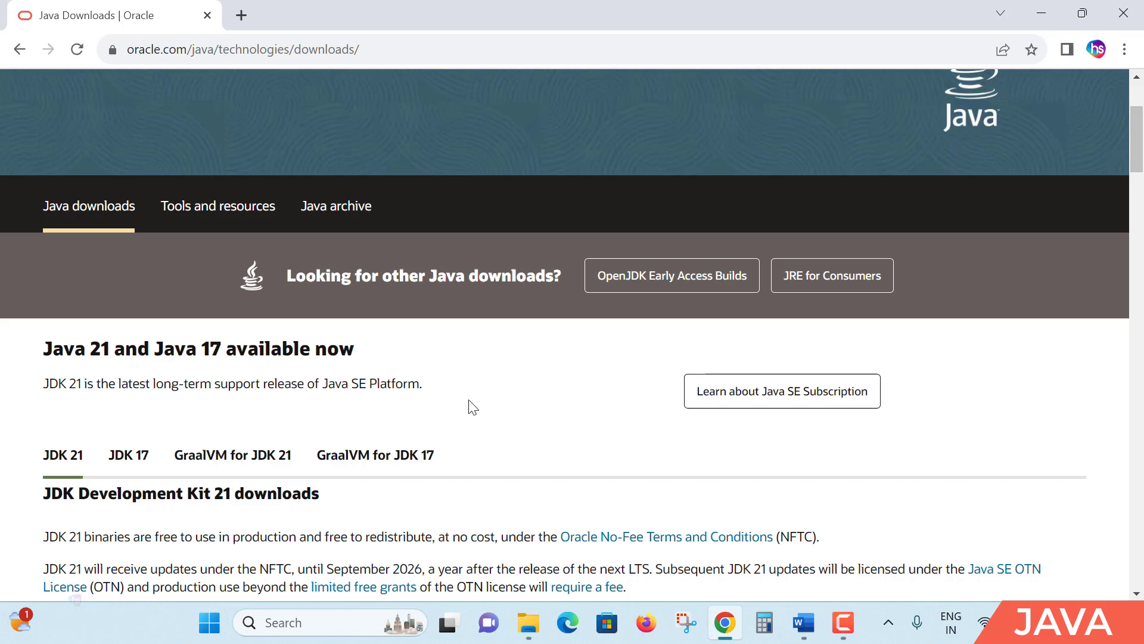
{"action": "scroll", "coordinate": [470, 404], "scroll_direction": "down", "scroll_amount": 1}
{"action": "scroll", "coordinate": [583, 381], "scroll_direction": "down", "scroll_amount": 1}
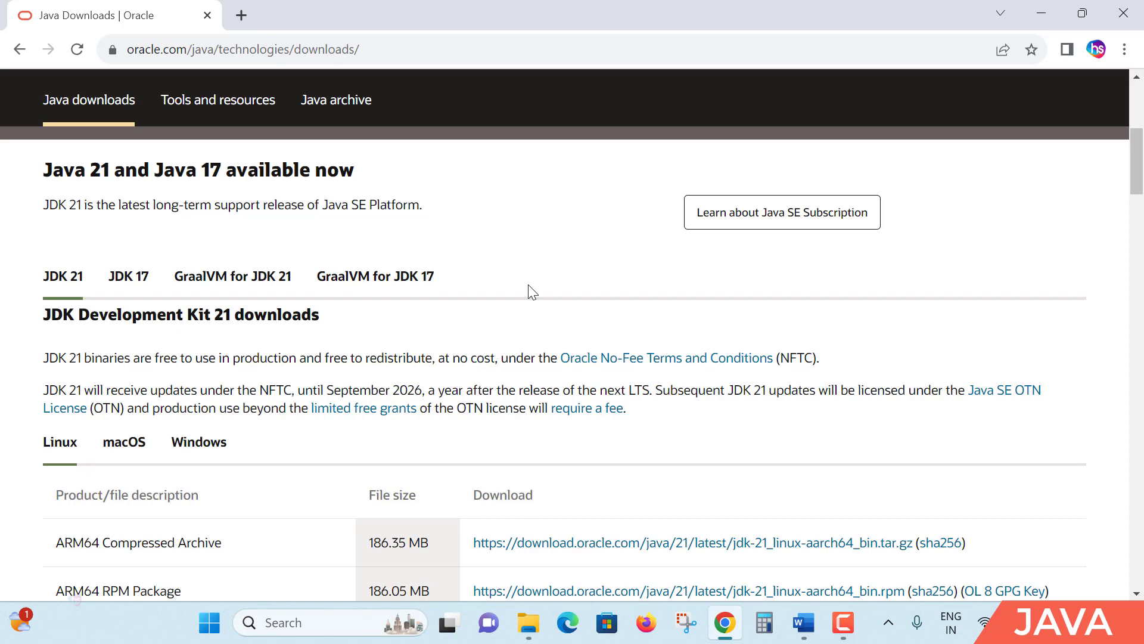
{"action": "scroll", "coordinate": [527, 293], "scroll_direction": "down", "scroll_amount": 3}
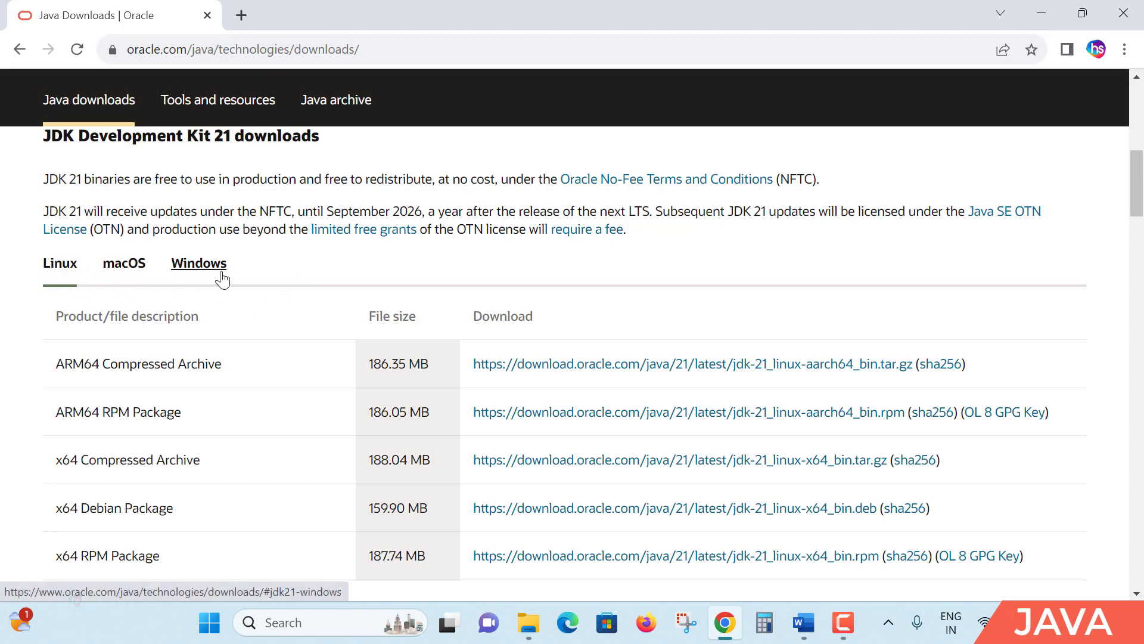
{"action": "scroll", "coordinate": [298, 268], "scroll_direction": "down", "scroll_amount": 1}
{"action": "scroll", "coordinate": [296, 280], "scroll_direction": "up", "scroll_amount": 1}
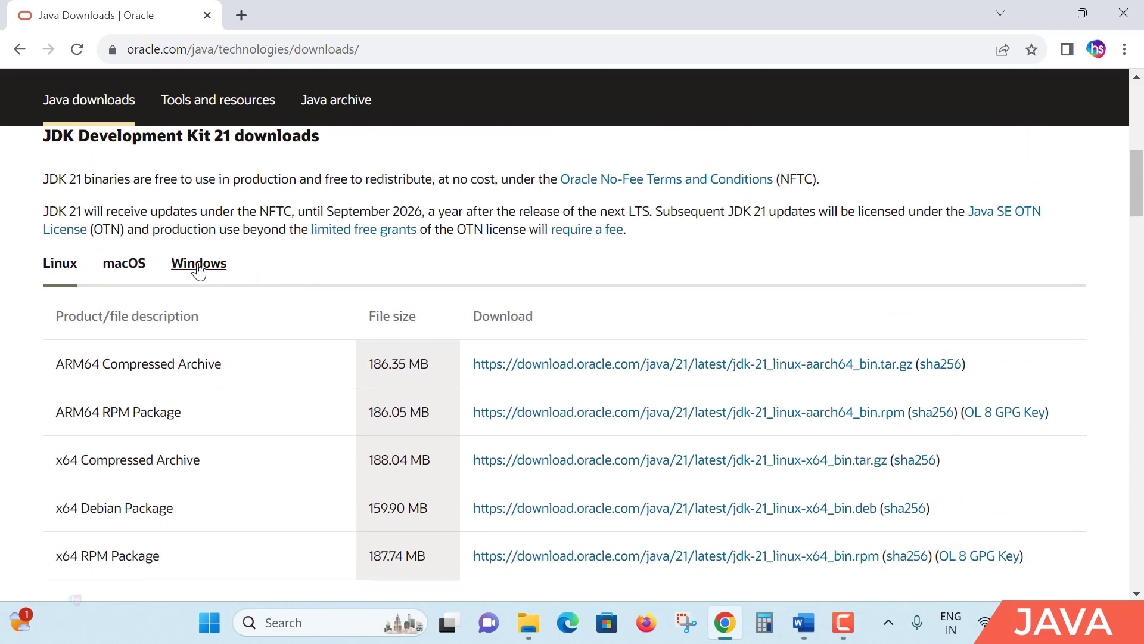
{"action": "left_click", "coordinate": [196, 264]}
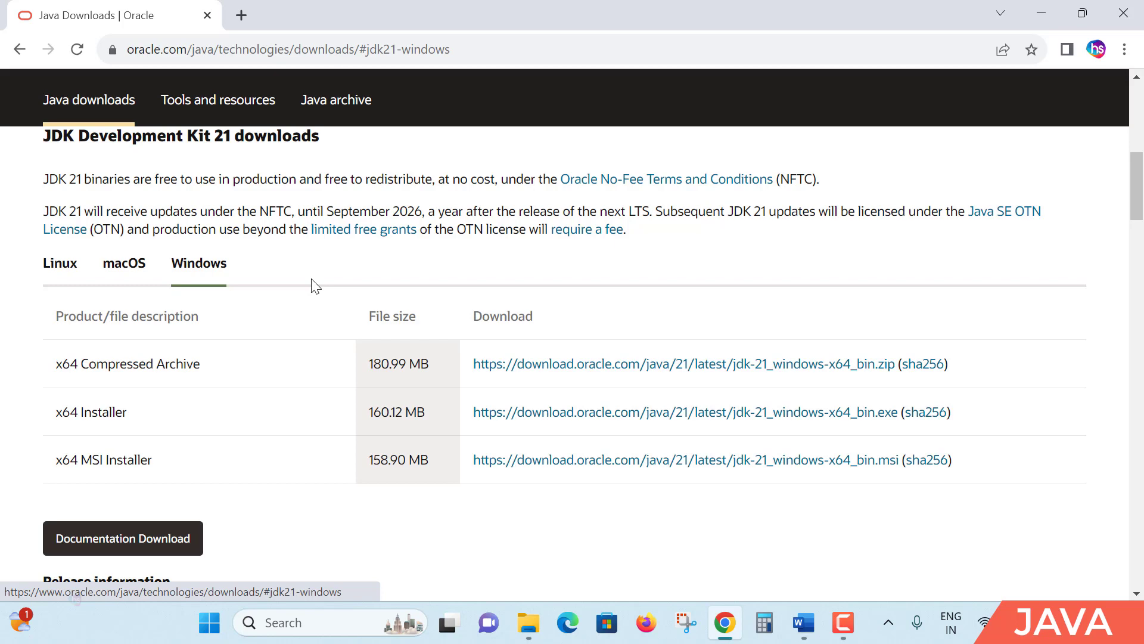
Compare the JDK 21 packages offered for macOS and Linux with the Windows ones
{"action": "left_click", "coordinate": [123, 266]}
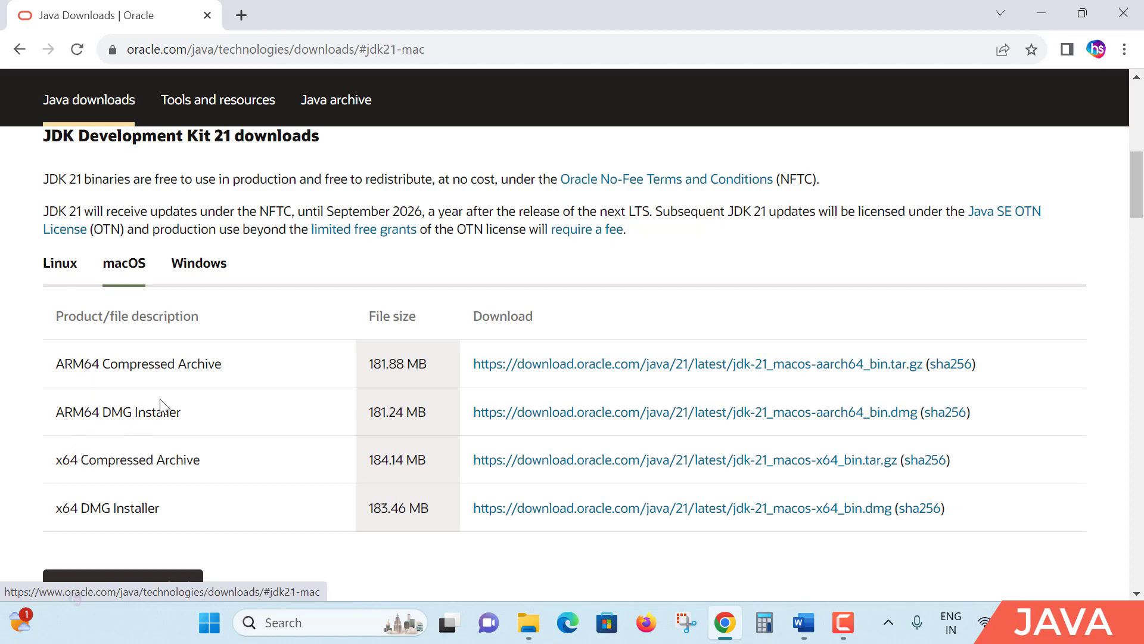
{"action": "left_click", "coordinate": [60, 268]}
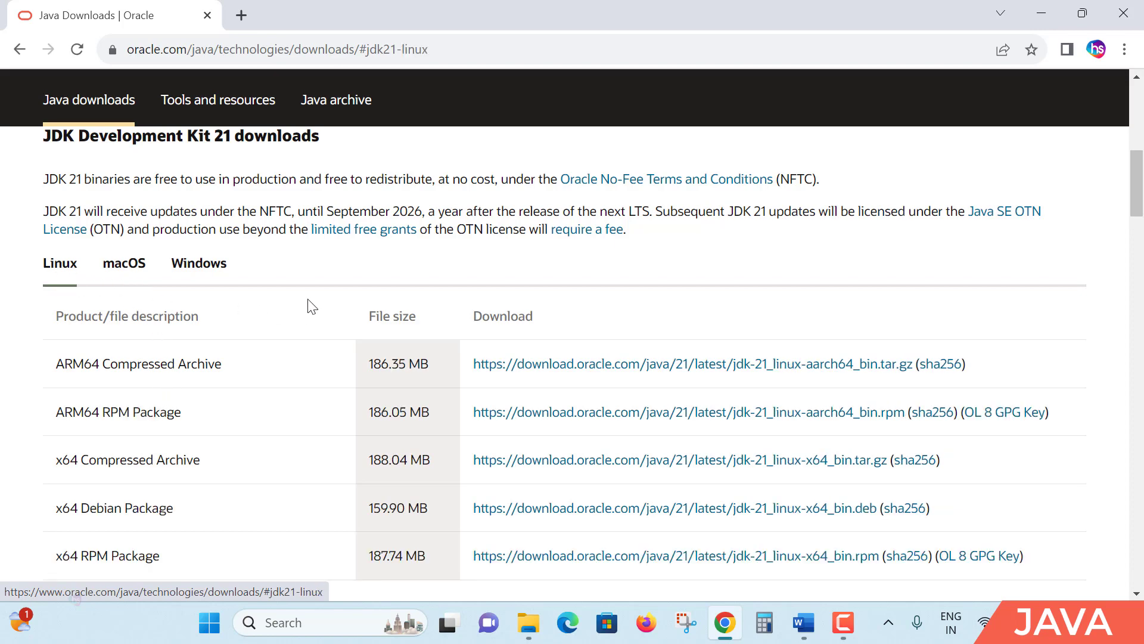
{"action": "scroll", "coordinate": [309, 305], "scroll_direction": "down", "scroll_amount": 1}
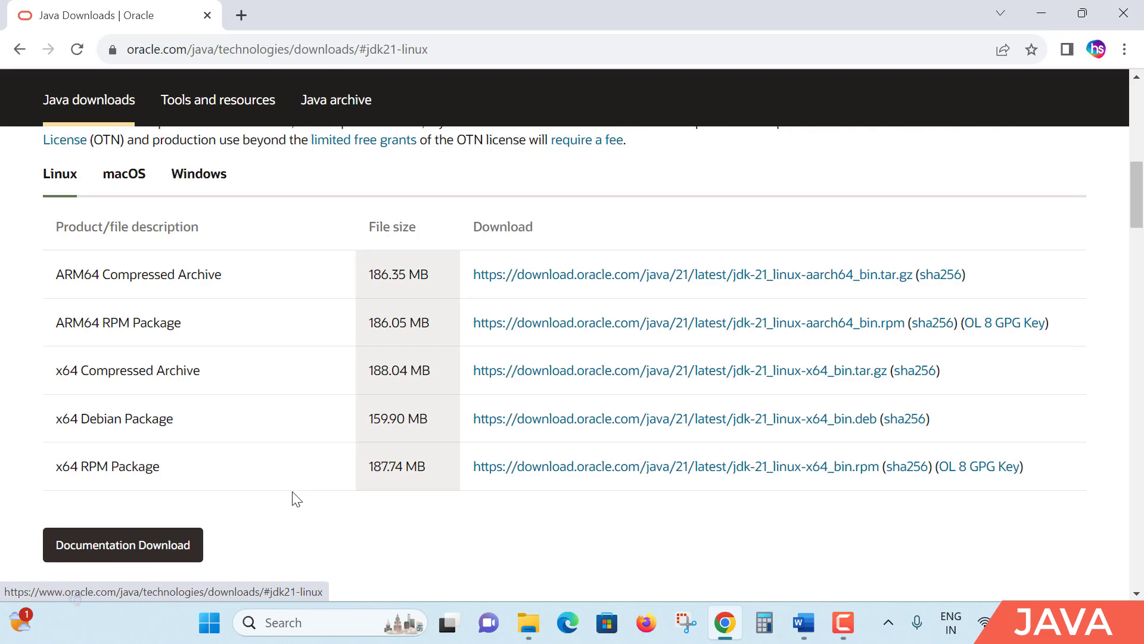
{"action": "left_click", "coordinate": [200, 178]}
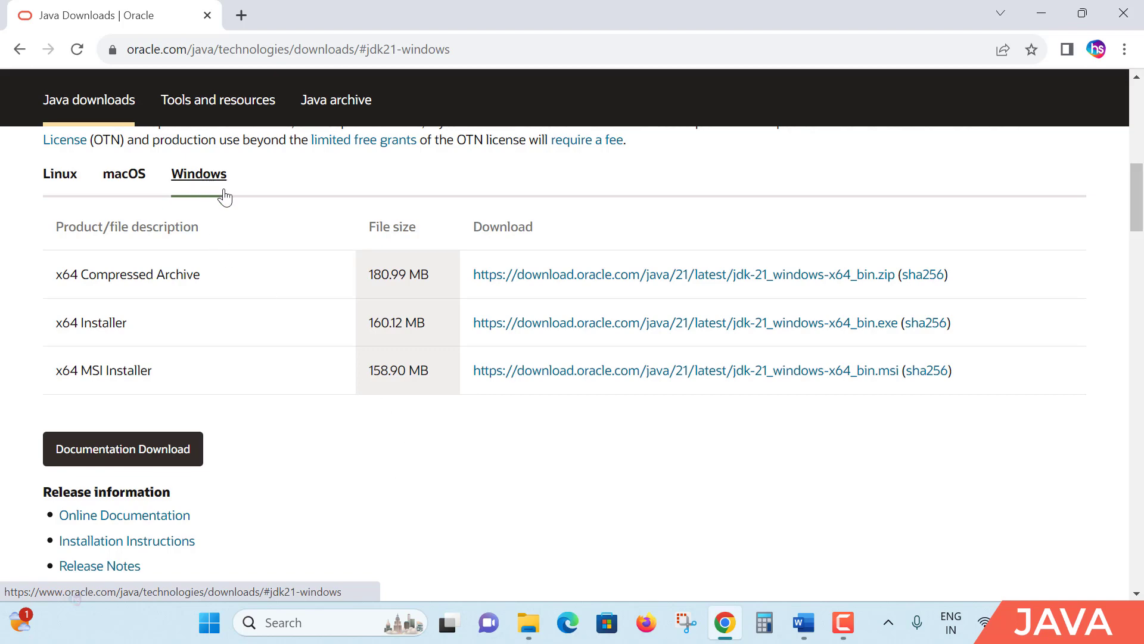
{"action": "left_click", "coordinate": [137, 185]}
{"action": "left_click", "coordinate": [62, 190]}
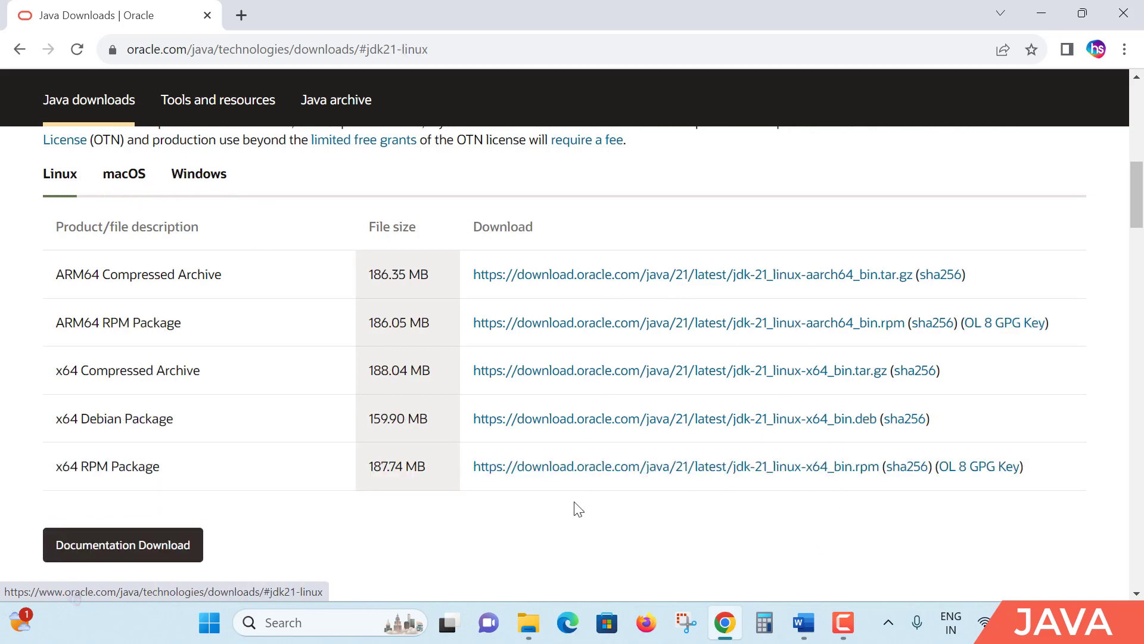
{"action": "left_click", "coordinate": [125, 184]}
Download the Windows x64 Installer jdk-21_windows-x64_bin.exe and show the downloaded file in its folder
{"action": "left_click", "coordinate": [206, 189]}
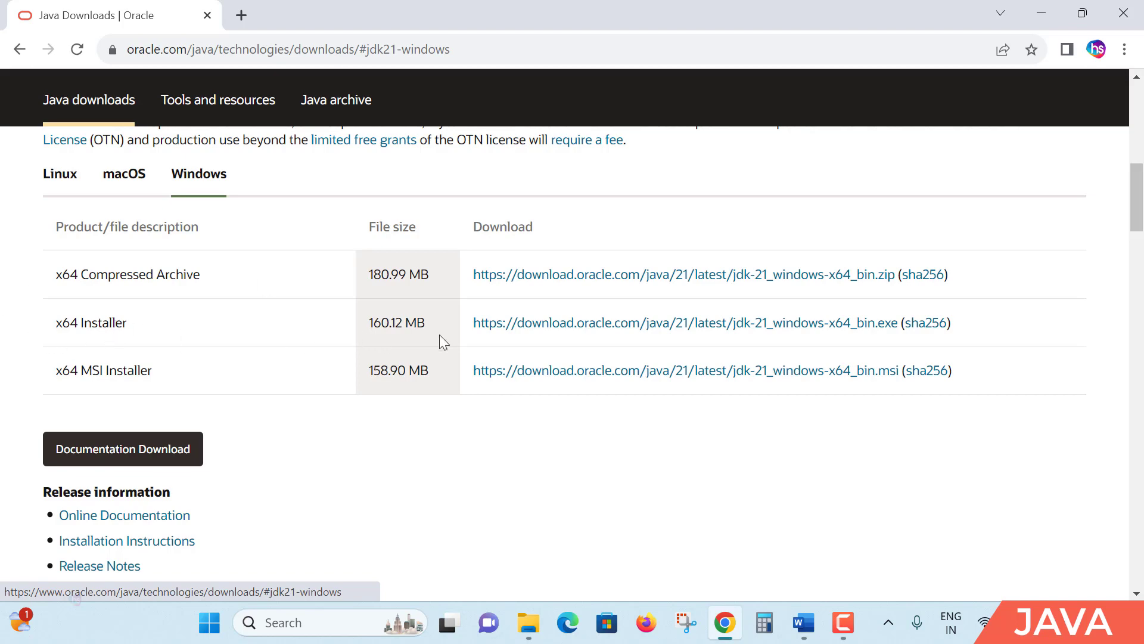
{"action": "left_click", "coordinate": [757, 324]}
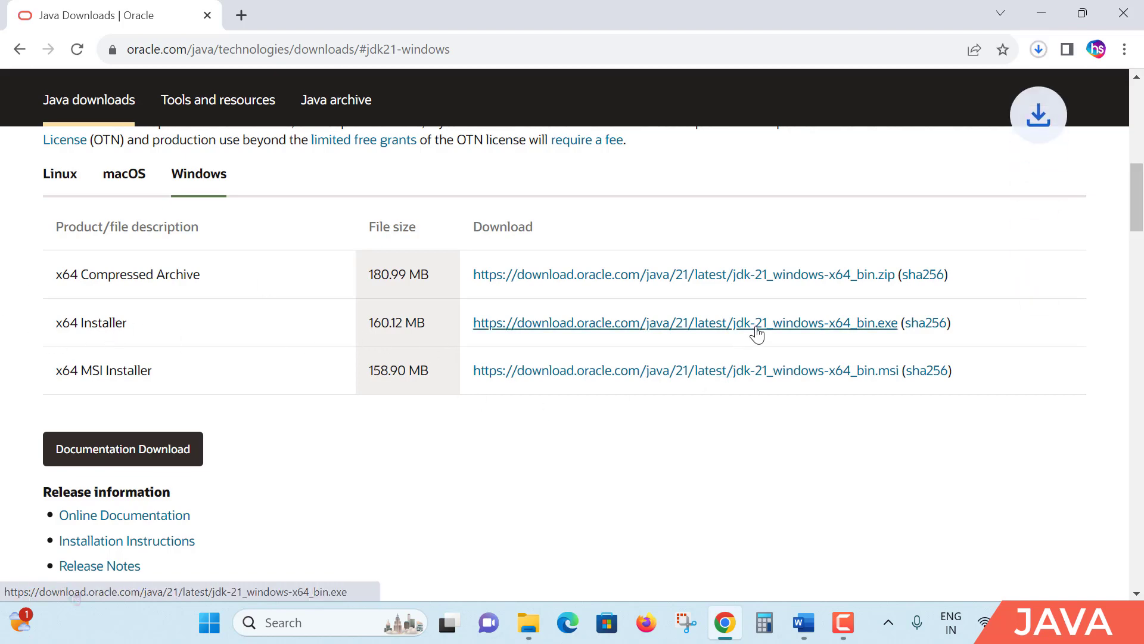
{"action": "left_click", "coordinate": [1038, 51]}
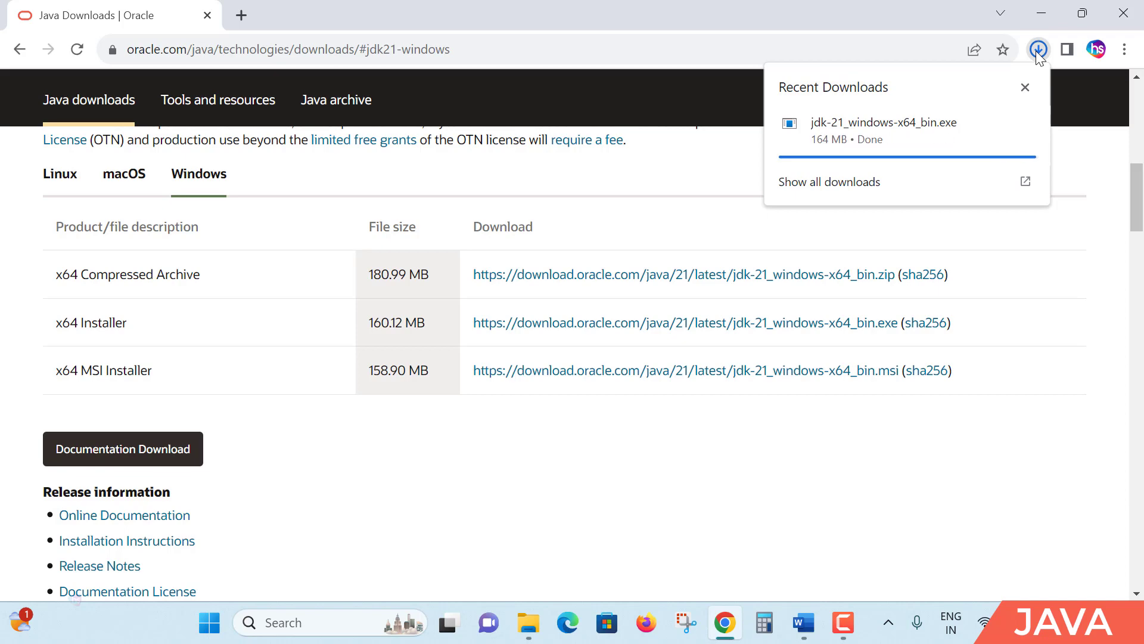
{"action": "left_click", "coordinate": [834, 179]}
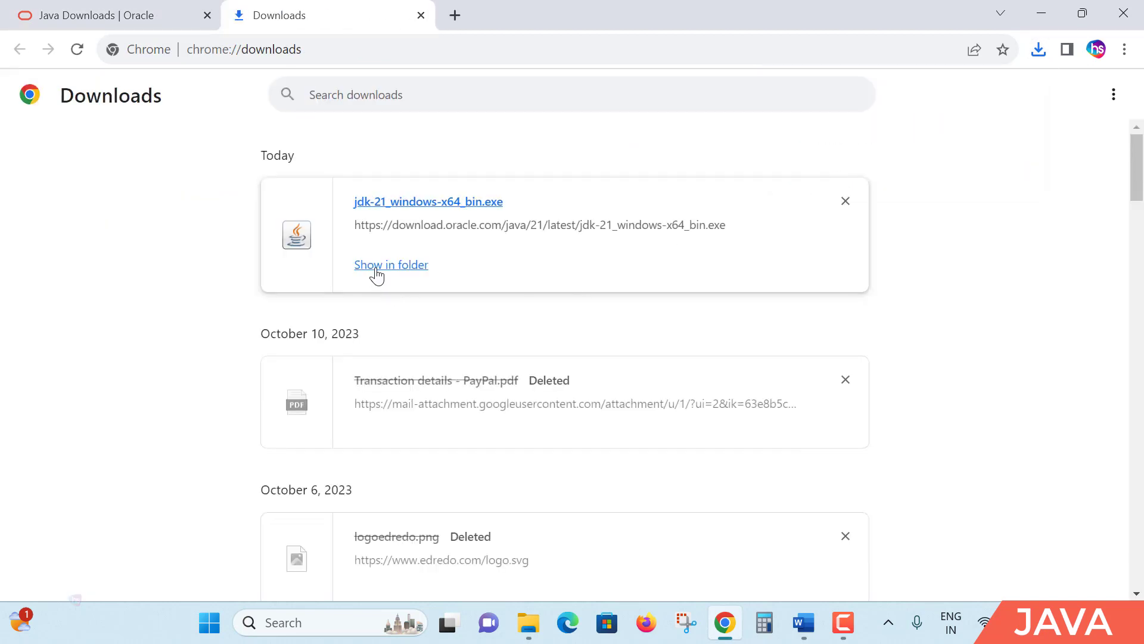
{"action": "left_click", "coordinate": [377, 268]}
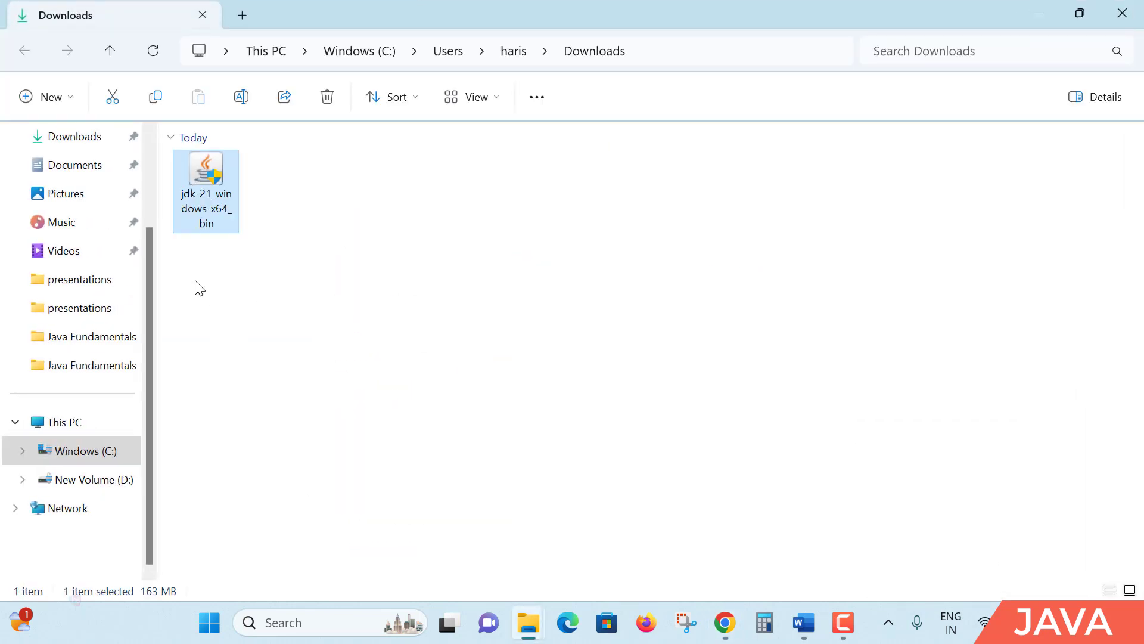
{"action": "scroll", "coordinate": [62, 164], "scroll_direction": "up", "scroll_amount": 3}
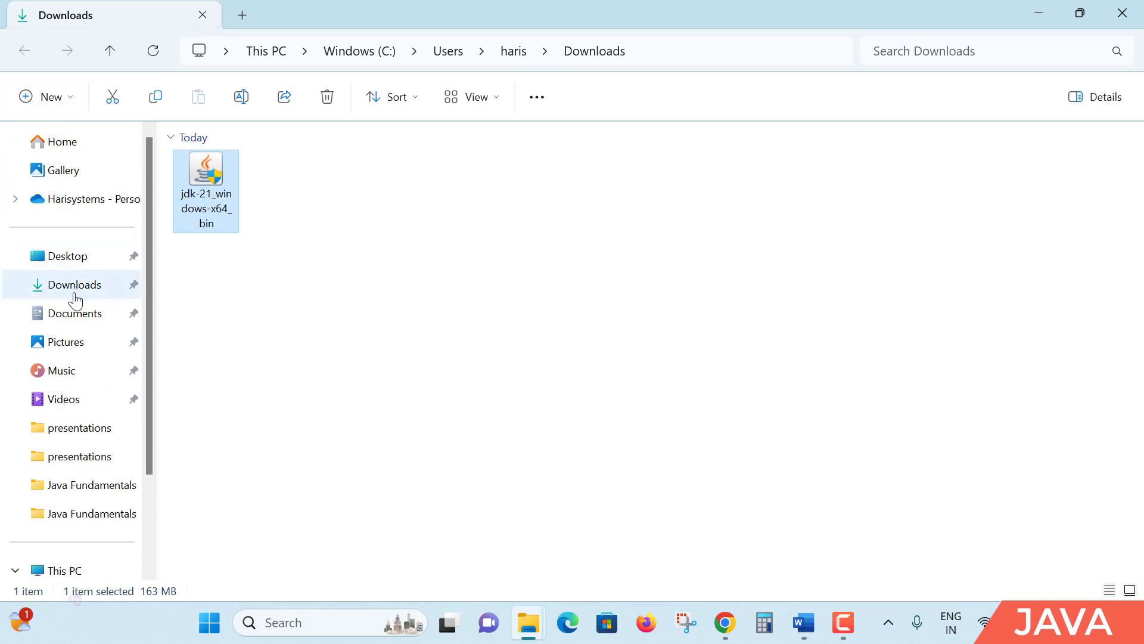
{"action": "left_click", "coordinate": [313, 252]}
{"action": "left_click", "coordinate": [226, 225]}
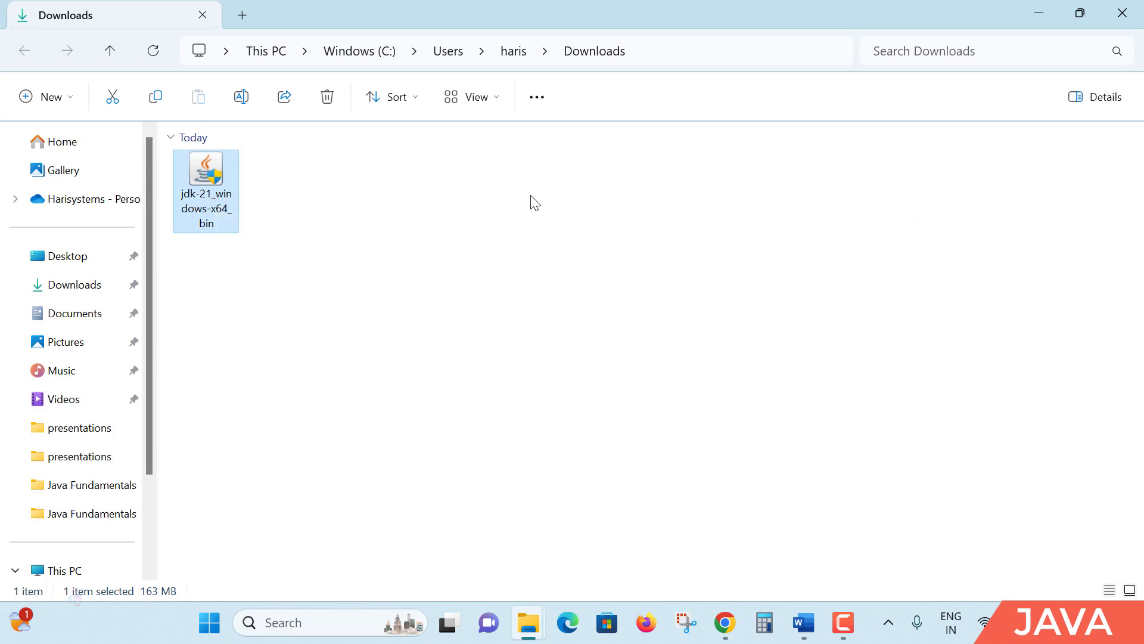
{"action": "mouse_move", "coordinate": [212, 199]}
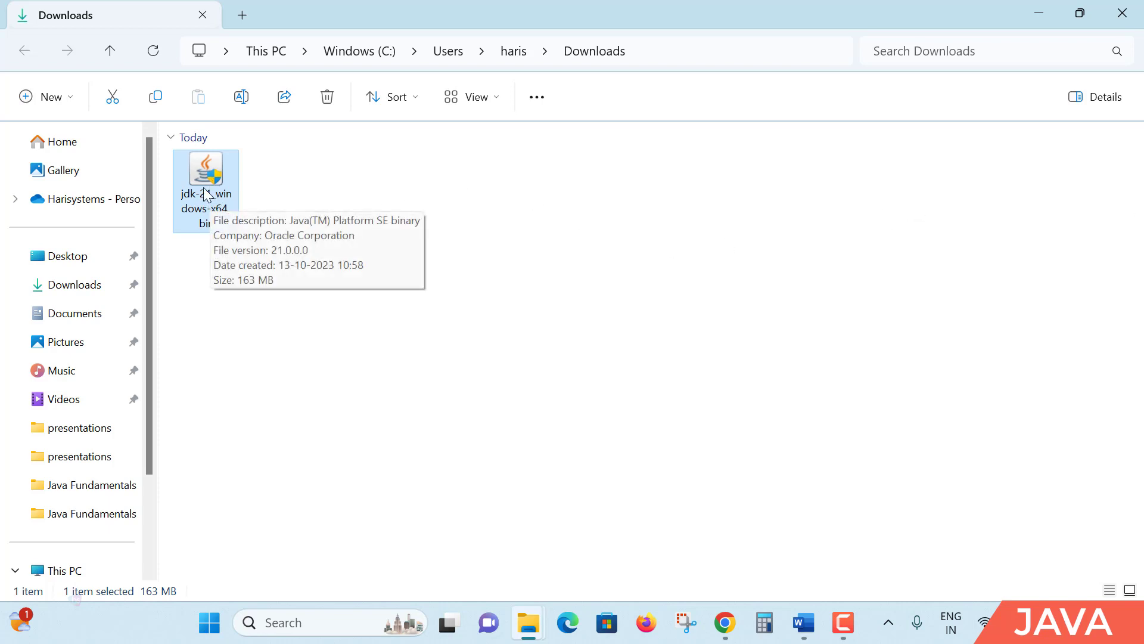
{"action": "right_click", "coordinate": [214, 189]}
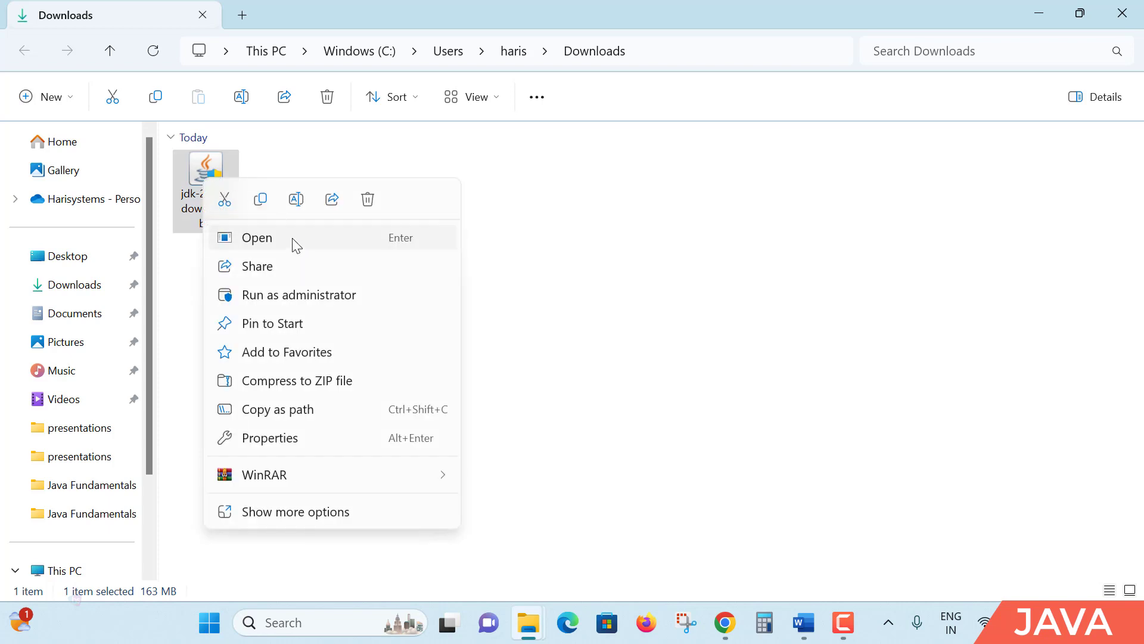
{"action": "left_click", "coordinate": [695, 230]}
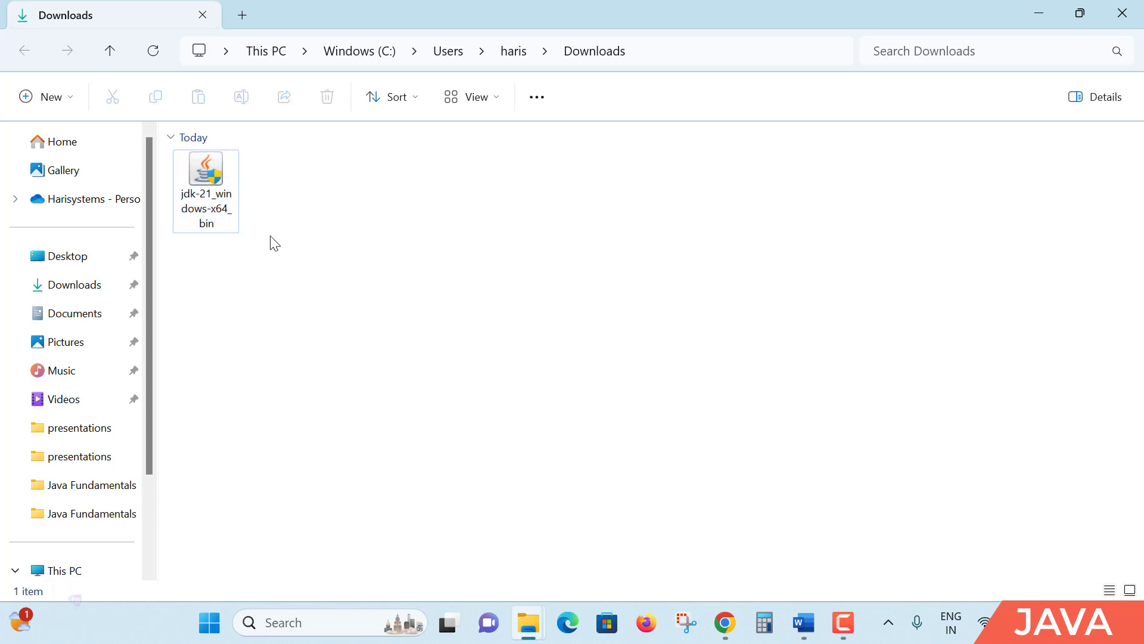
Run the downloaded JDK 21 installer and install the kit to C:\Program Files\Java\jdk-21\, closing the wizard when done
{"action": "double_click", "coordinate": [210, 182]}
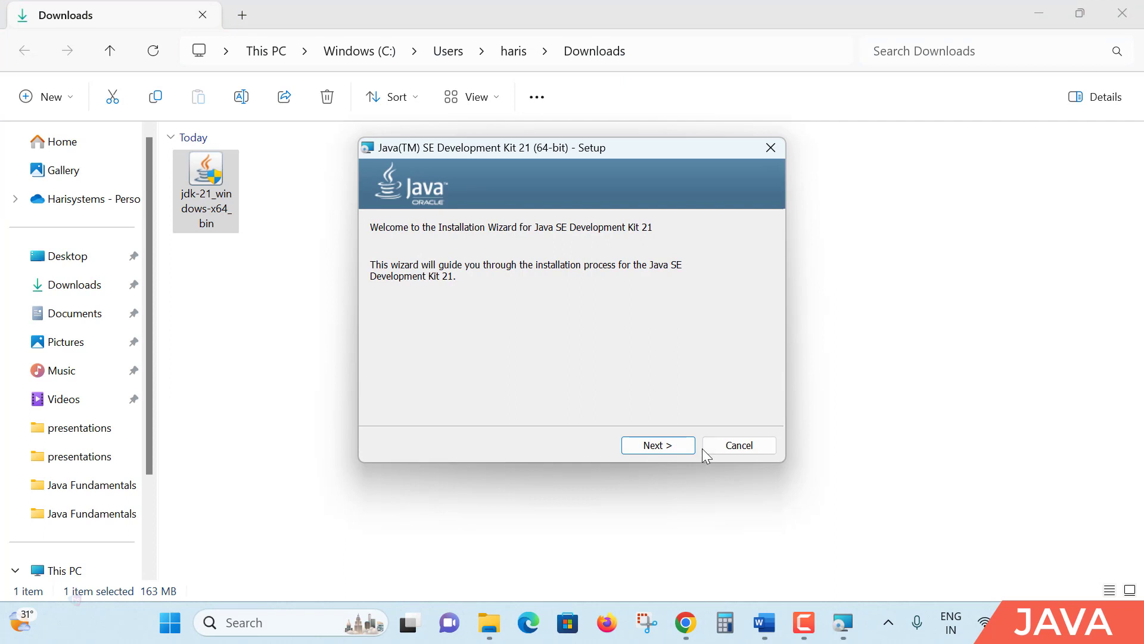
{"action": "left_click", "coordinate": [661, 448]}
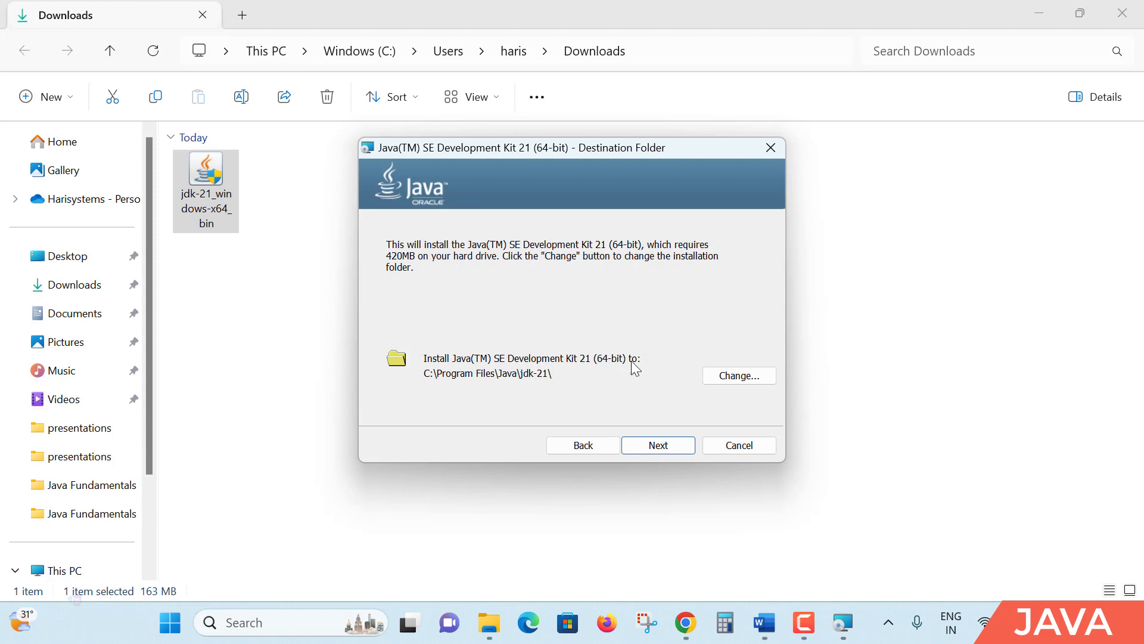
{"action": "left_click", "coordinate": [663, 444]}
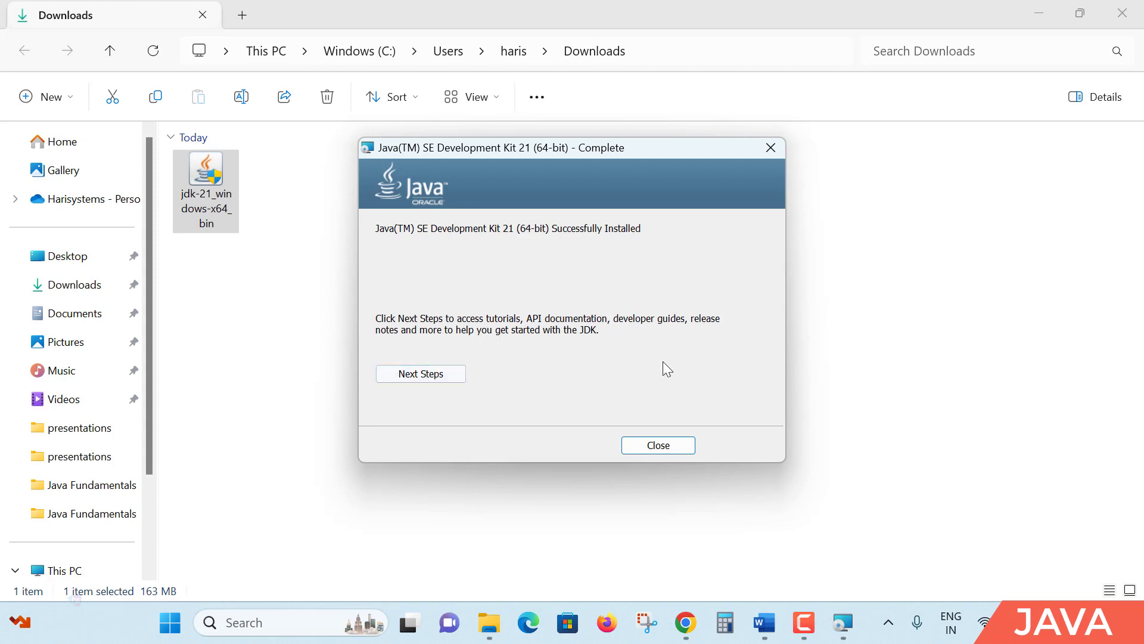
{"action": "left_click", "coordinate": [660, 445]}
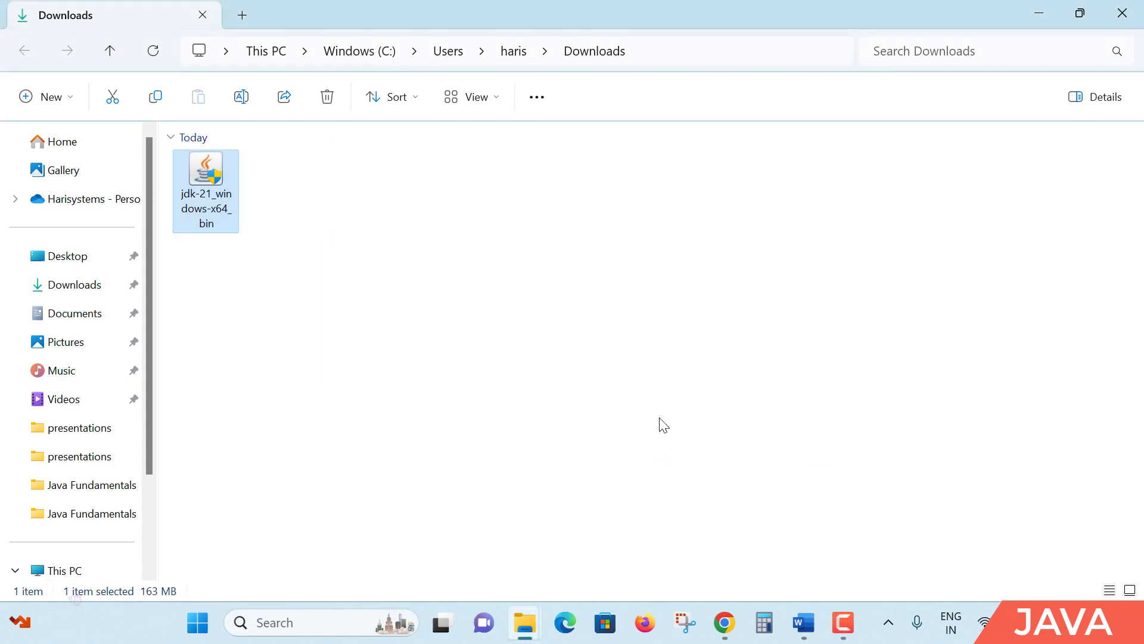
{"action": "left_click", "coordinate": [648, 395]}
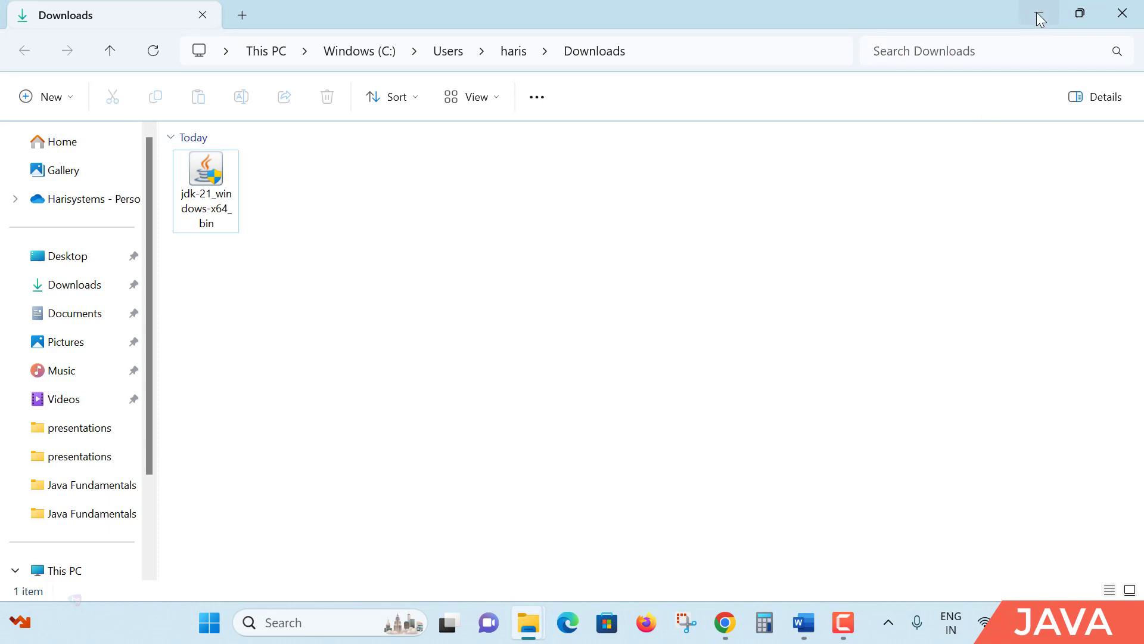
Search Windows for "java" and dismiss the search
{"action": "key", "text": "super"}
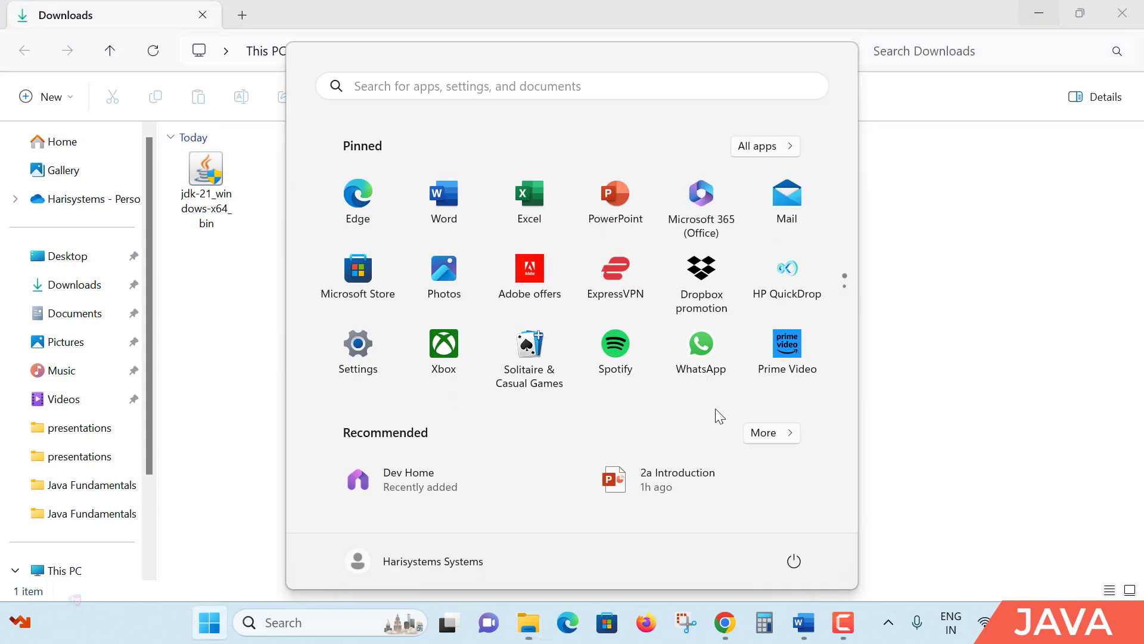
{"action": "key", "text": "super"}
{"action": "key", "text": "super+s"}
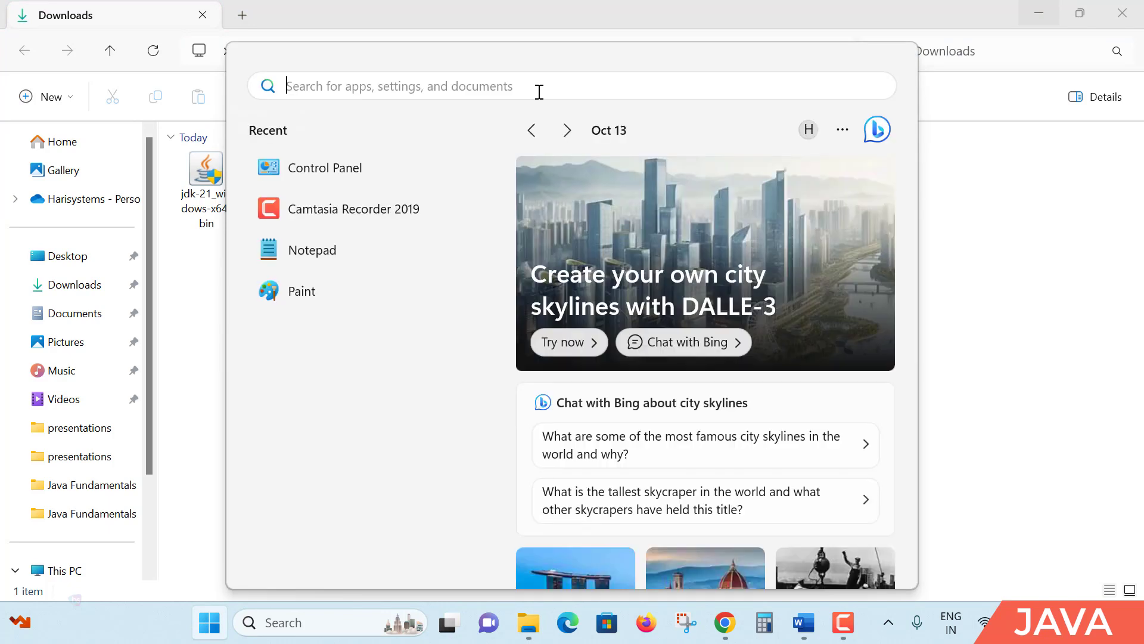
{"action": "type", "text": "java"}
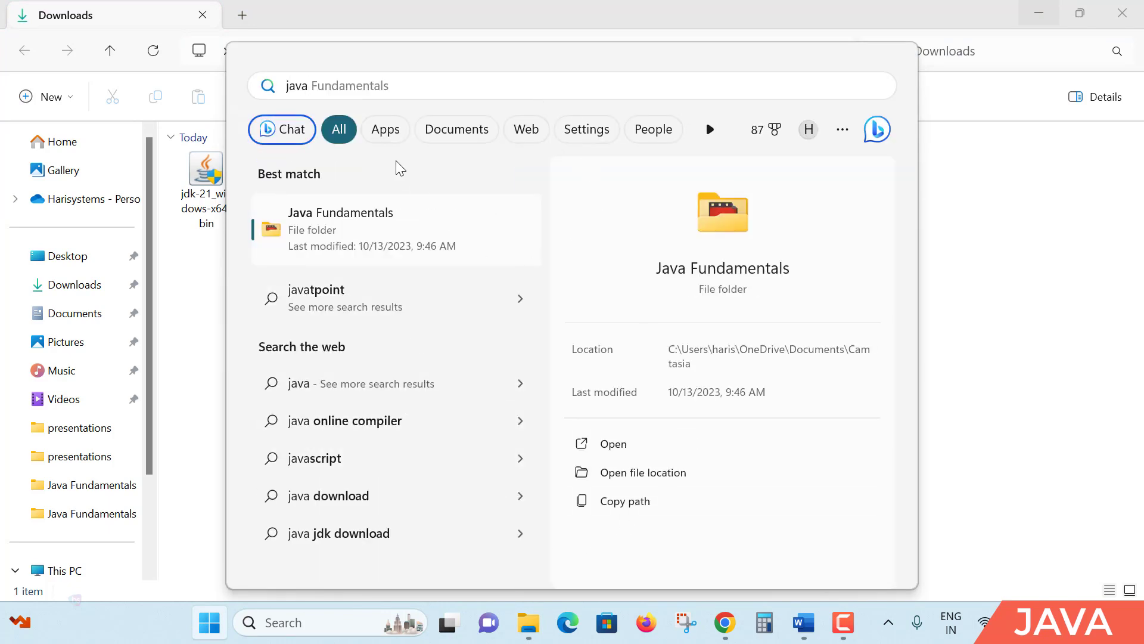
{"action": "left_click", "coordinate": [981, 181]}
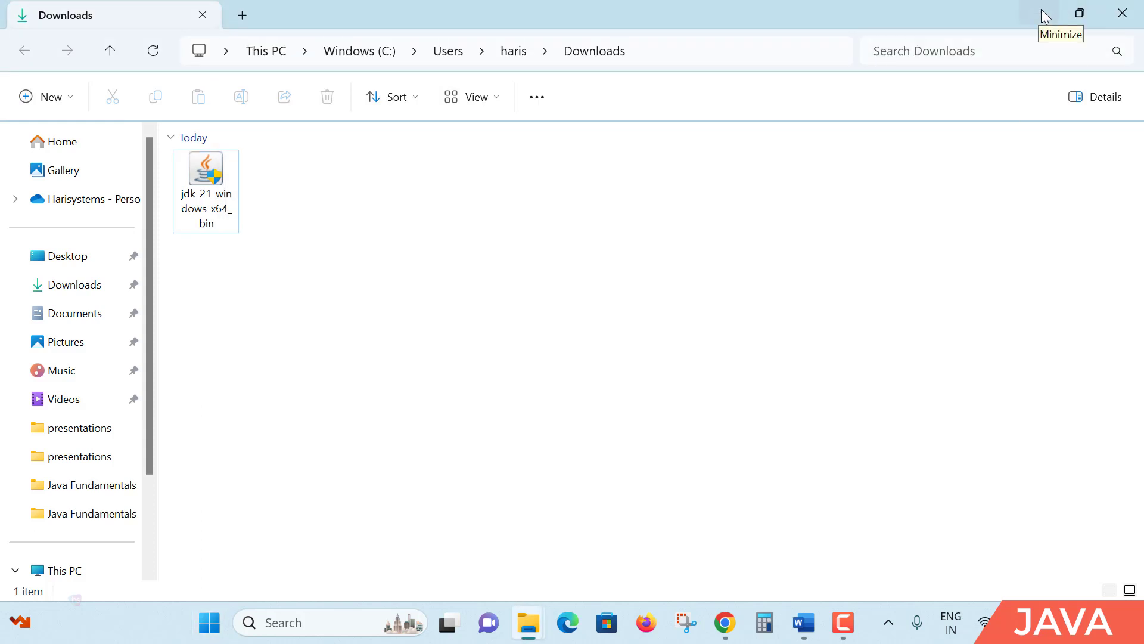
Open a new File Explorer window, browse to C:\Program Files\Common Files and show the folder's full path
{"action": "key", "text": "super+e"}
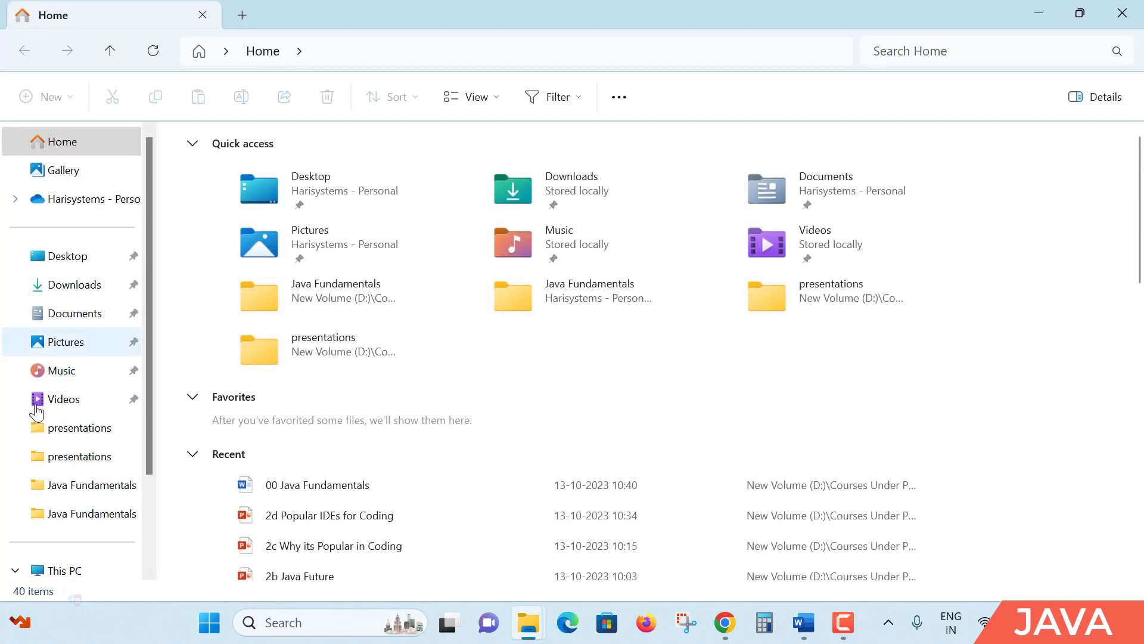
{"action": "scroll", "coordinate": [72, 336], "scroll_direction": "down", "scroll_amount": 3}
{"action": "left_click", "coordinate": [60, 451]}
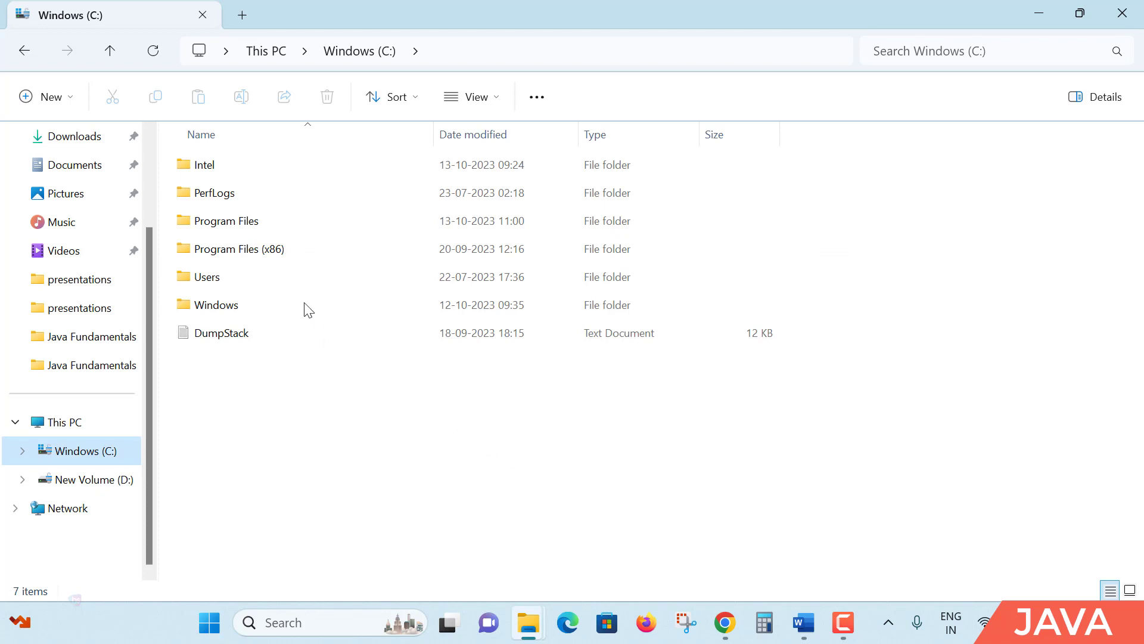
{"action": "double_click", "coordinate": [254, 222]}
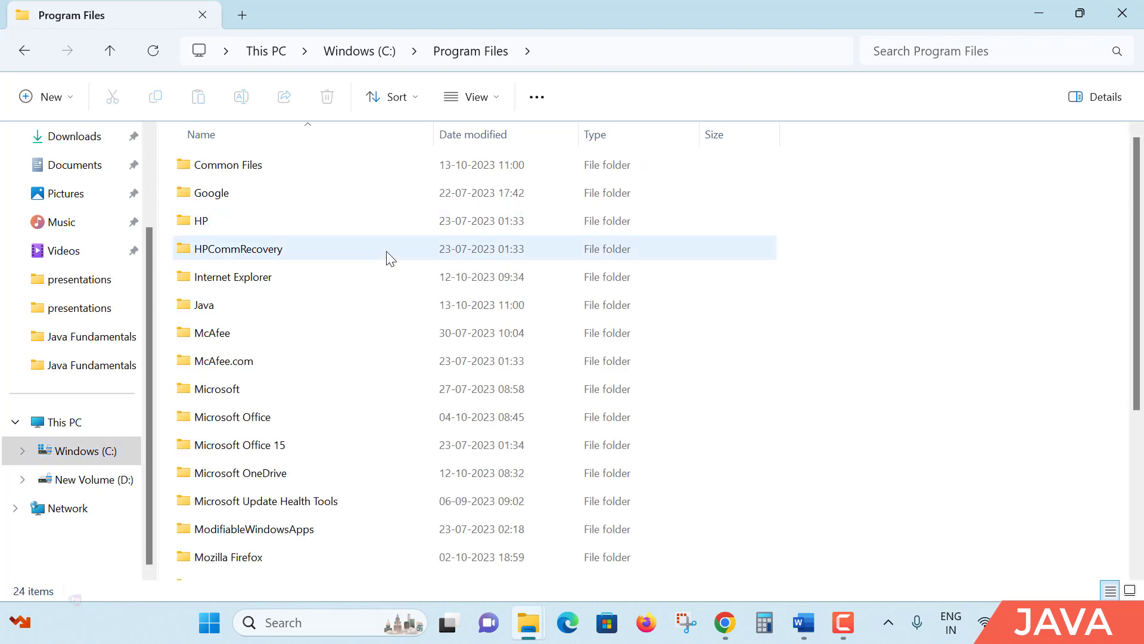
{"action": "double_click", "coordinate": [283, 168]}
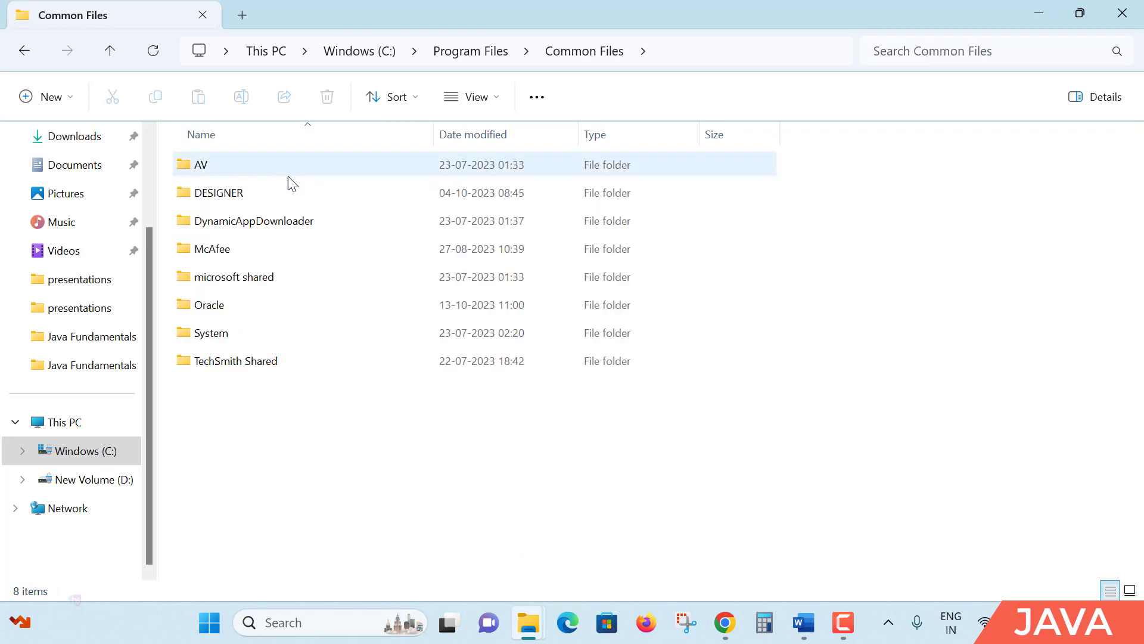
{"action": "left_click", "coordinate": [699, 50]}
{"action": "left_click", "coordinate": [398, 48]}
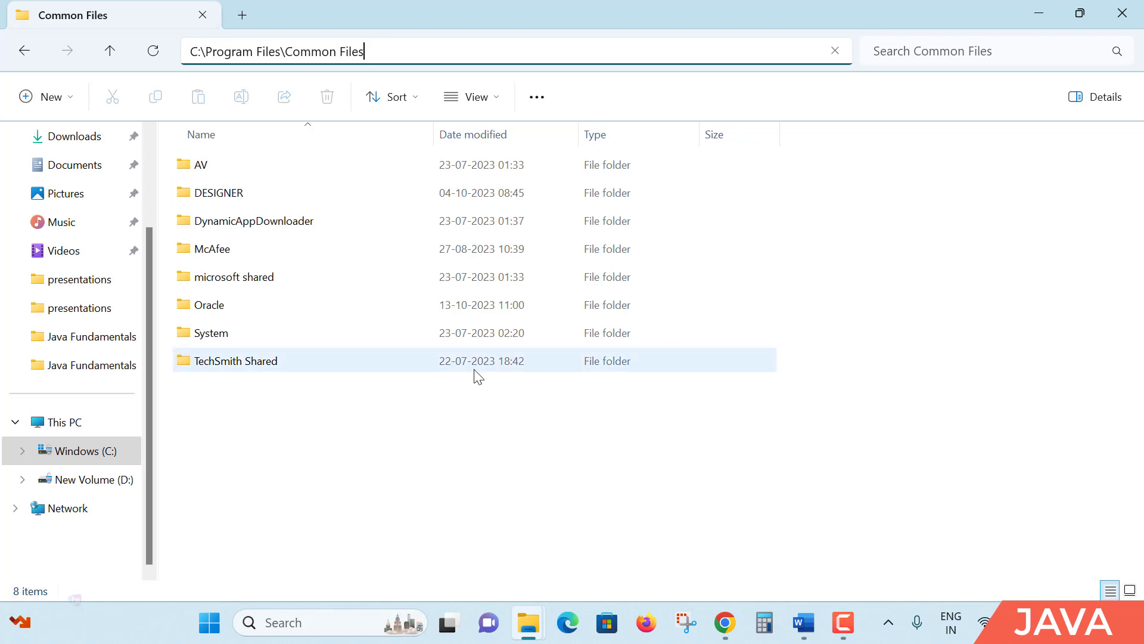
Open the Oracle\Java\javapath folder inside Common Files and examine its java, javac, javaw and jshell applications
{"action": "mouse_move", "coordinate": [375, 323]}
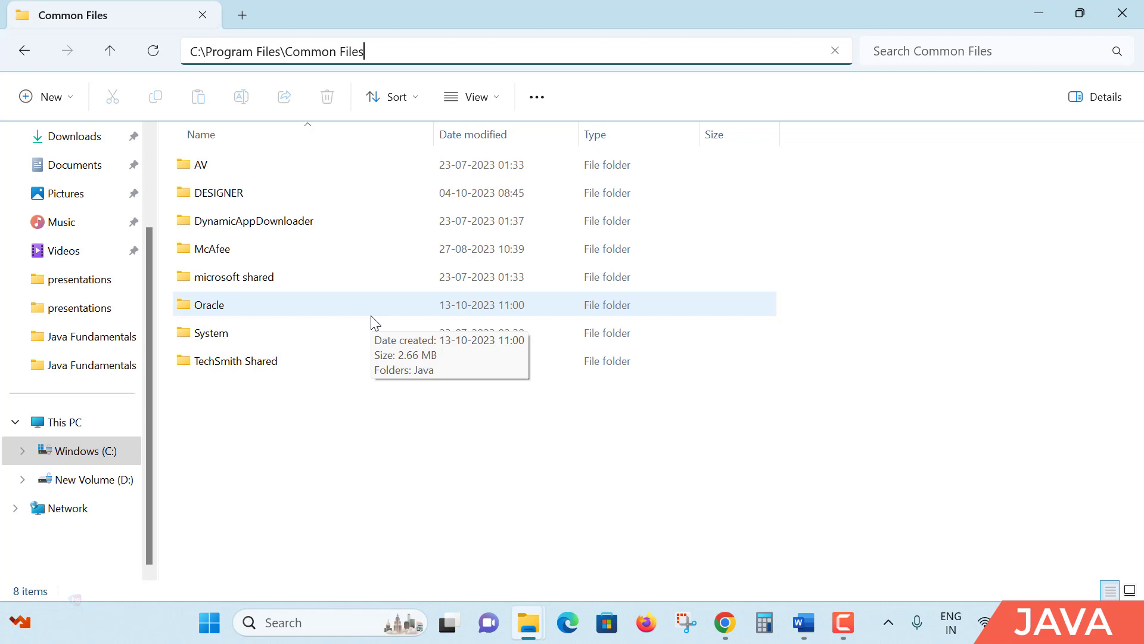
{"action": "double_click", "coordinate": [302, 306]}
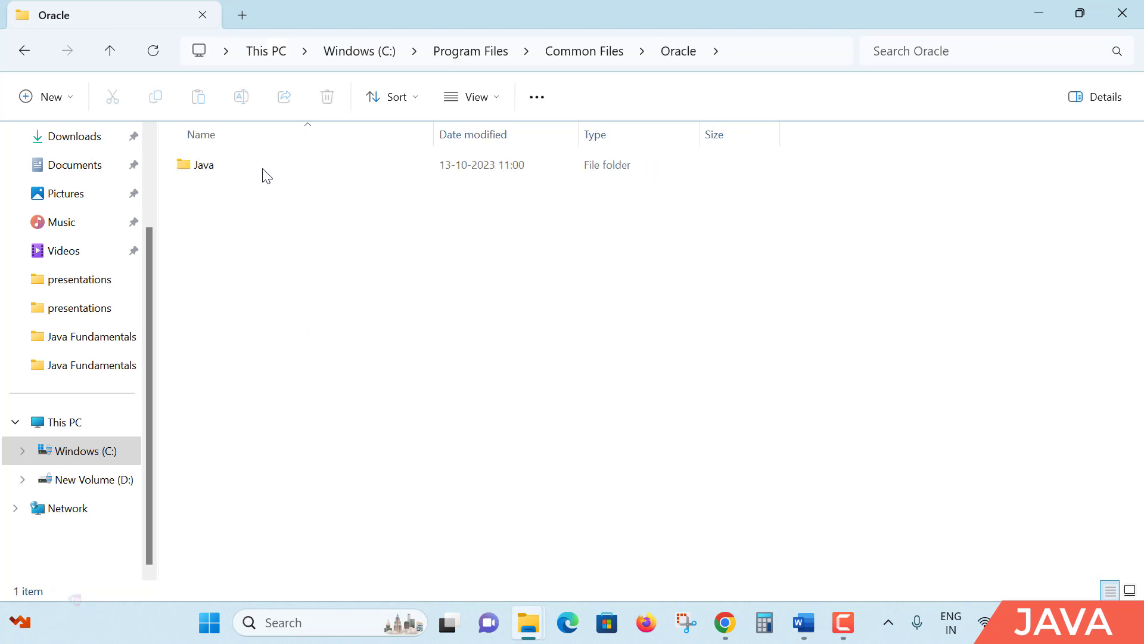
{"action": "double_click", "coordinate": [267, 168]}
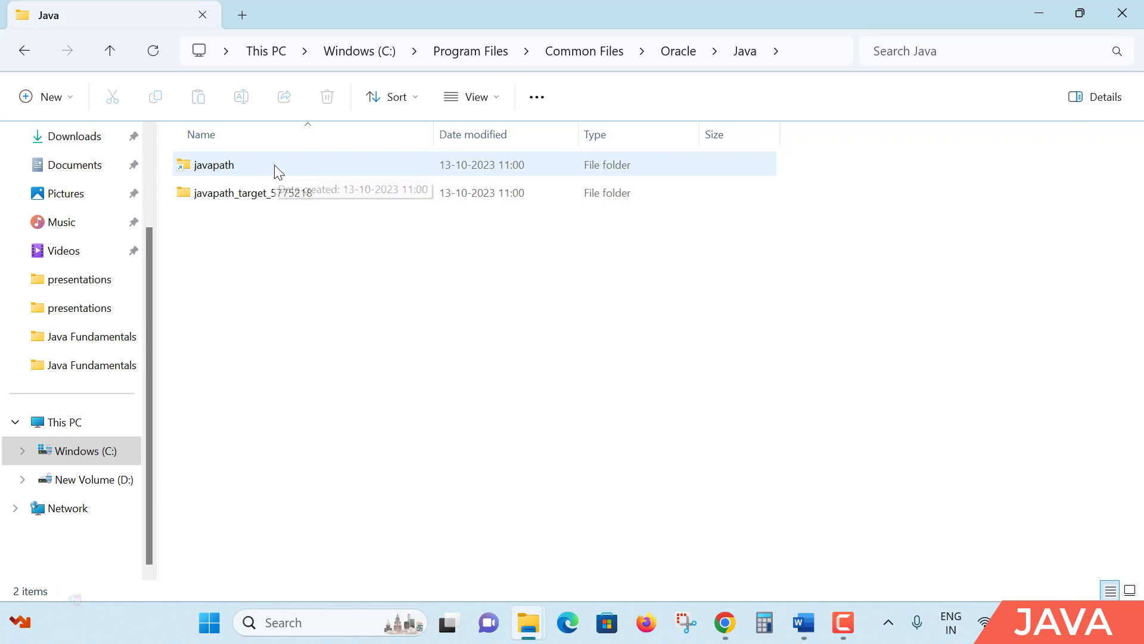
{"action": "double_click", "coordinate": [274, 164]}
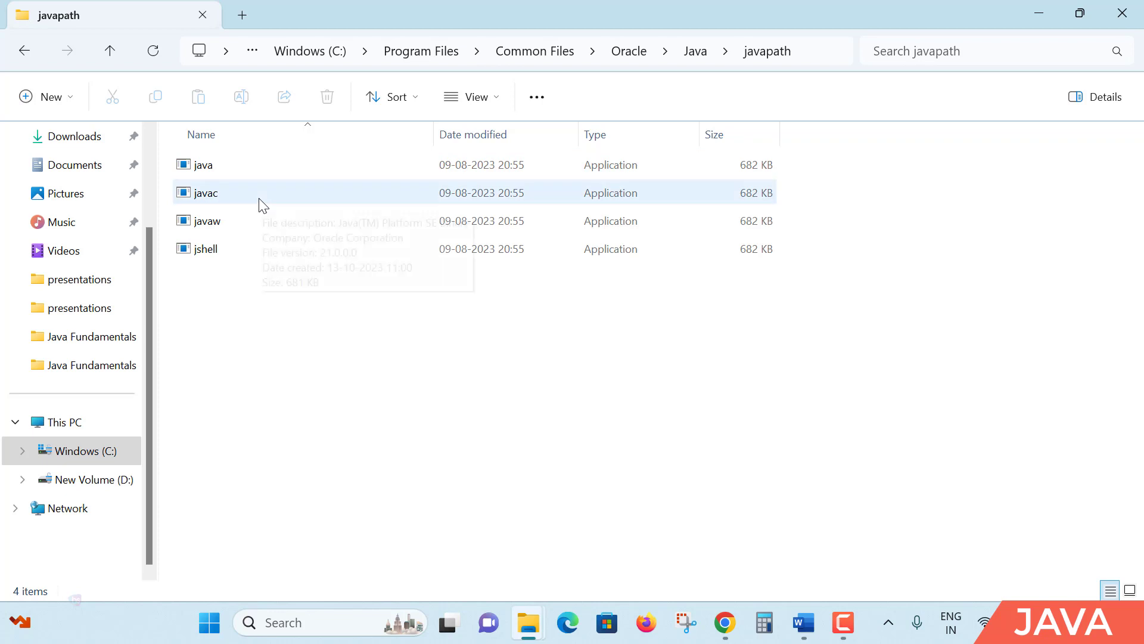
{"action": "mouse_move", "coordinate": [266, 235]}
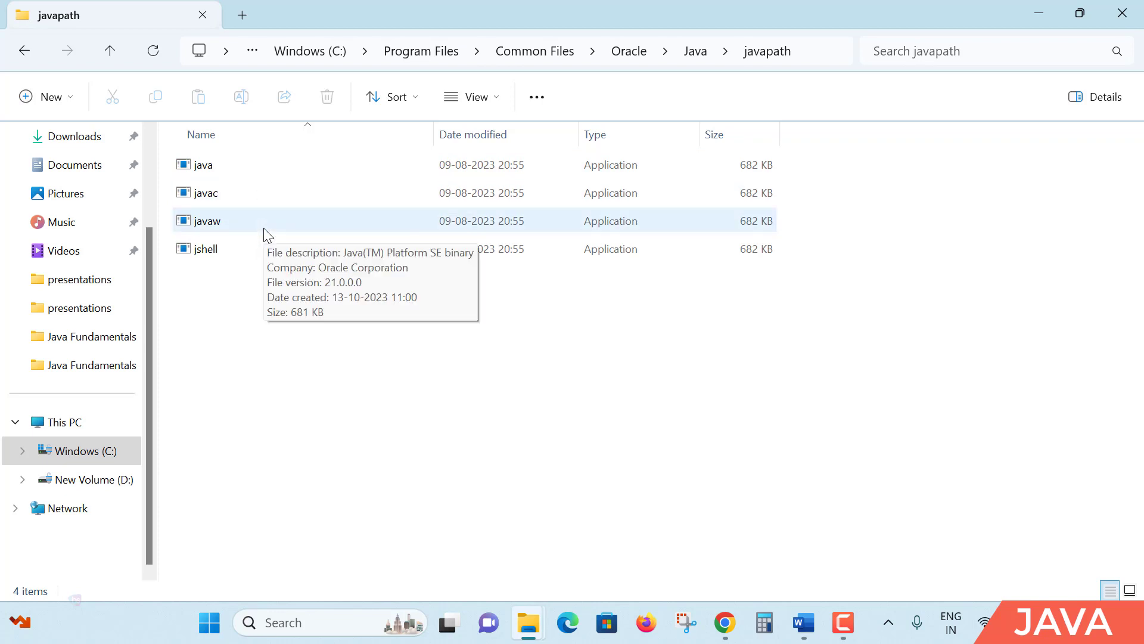
{"action": "mouse_move", "coordinate": [266, 259]}
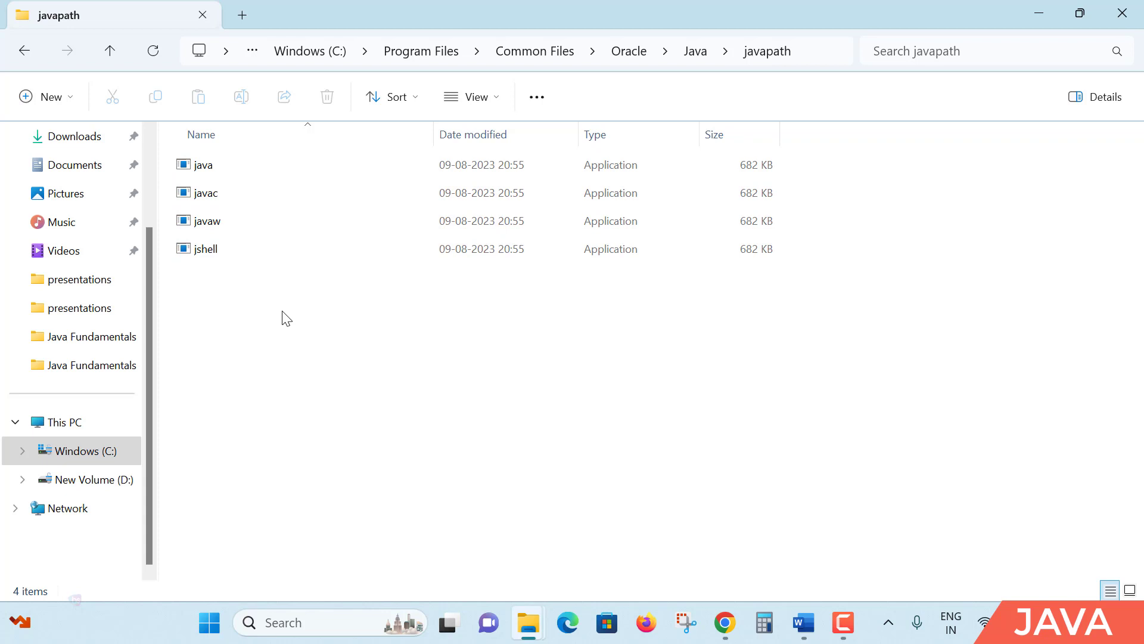
{"action": "mouse_move", "coordinate": [256, 172]}
Show the full path of the javapath folder and minimize the open File Explorer windows
{"action": "left_click", "coordinate": [809, 52]}
{"action": "left_click", "coordinate": [781, 56]}
{"action": "left_click", "coordinate": [730, 330]}
{"action": "left_click", "coordinate": [1040, 18]}
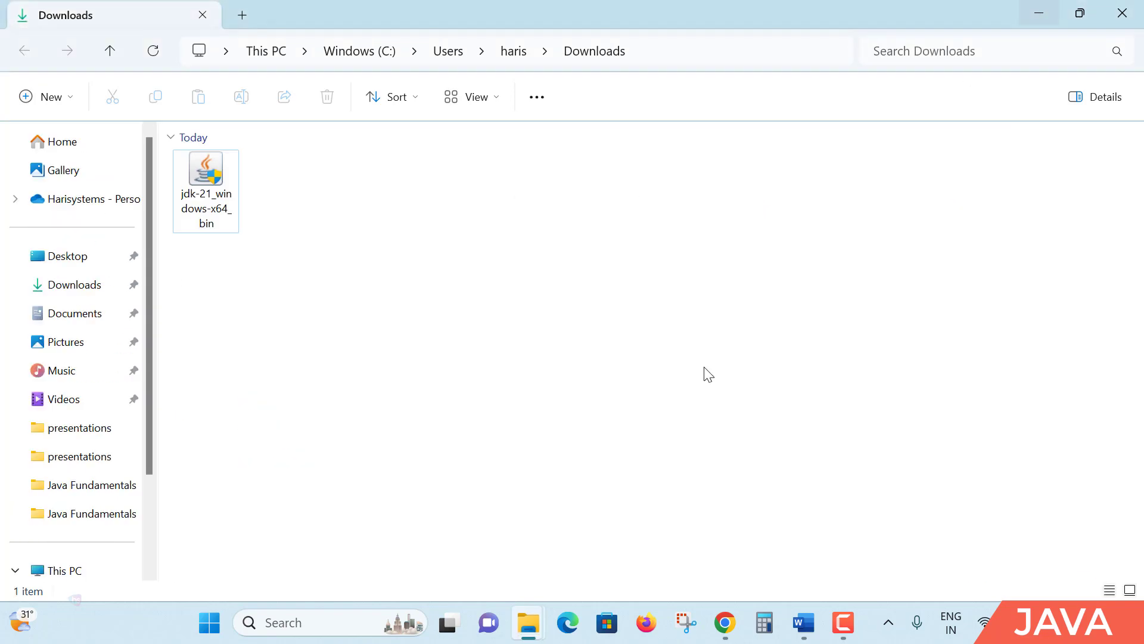
{"action": "left_click", "coordinate": [1039, 12]}
{"action": "left_click", "coordinate": [1040, 14]}
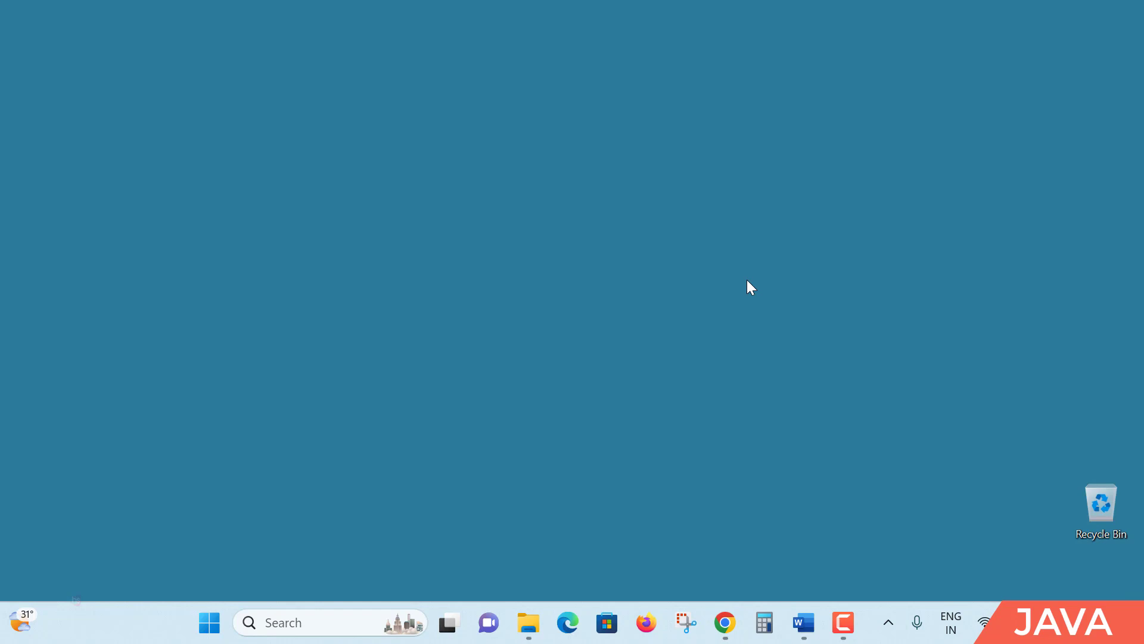
Switch to Chrome's Java Downloads page on Oracle's site and highlight its address, oracle.com/java/technologies/downloads/#jdk21-windows
{"action": "left_click", "coordinate": [725, 623]}
{"action": "left_click", "coordinate": [133, 7]}
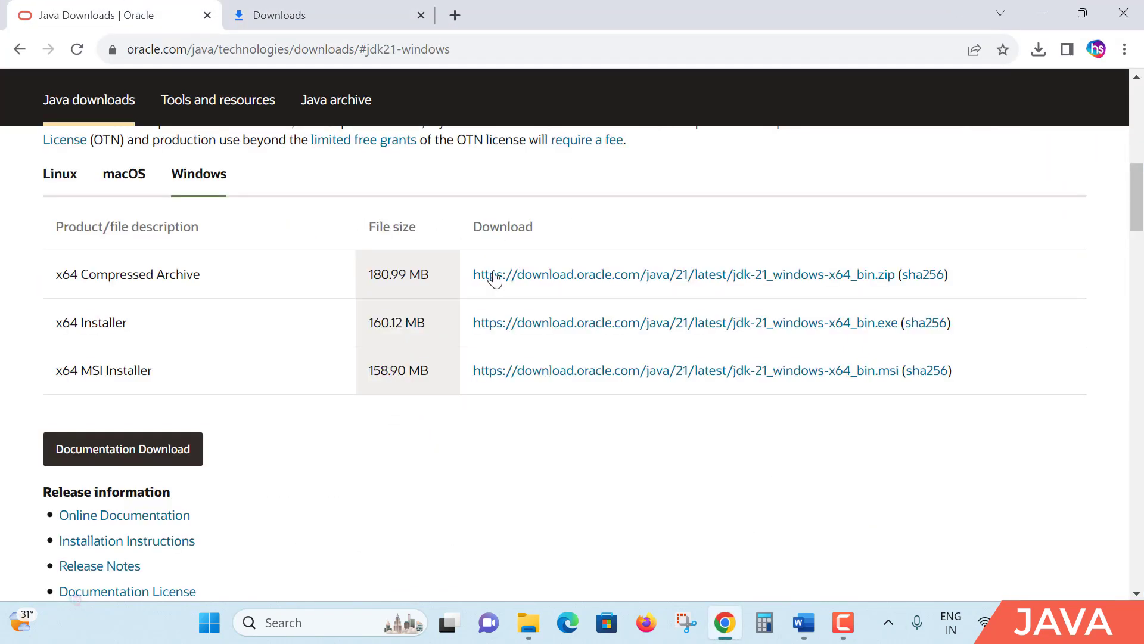
{"action": "left_click", "coordinate": [471, 49]}
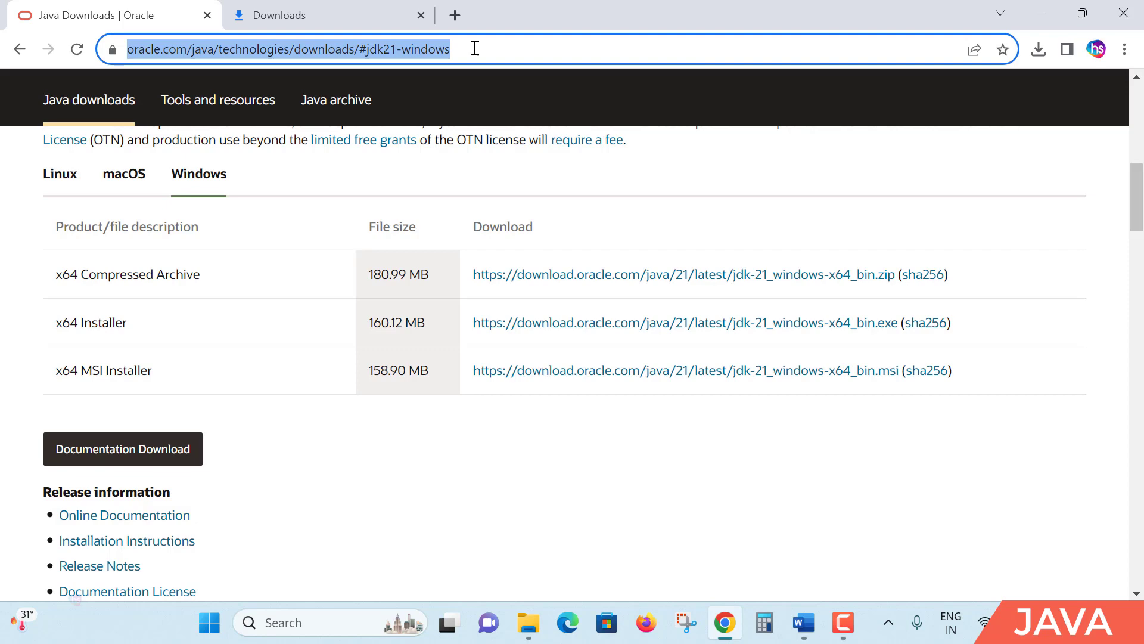
{"action": "left_click", "coordinate": [724, 463]}
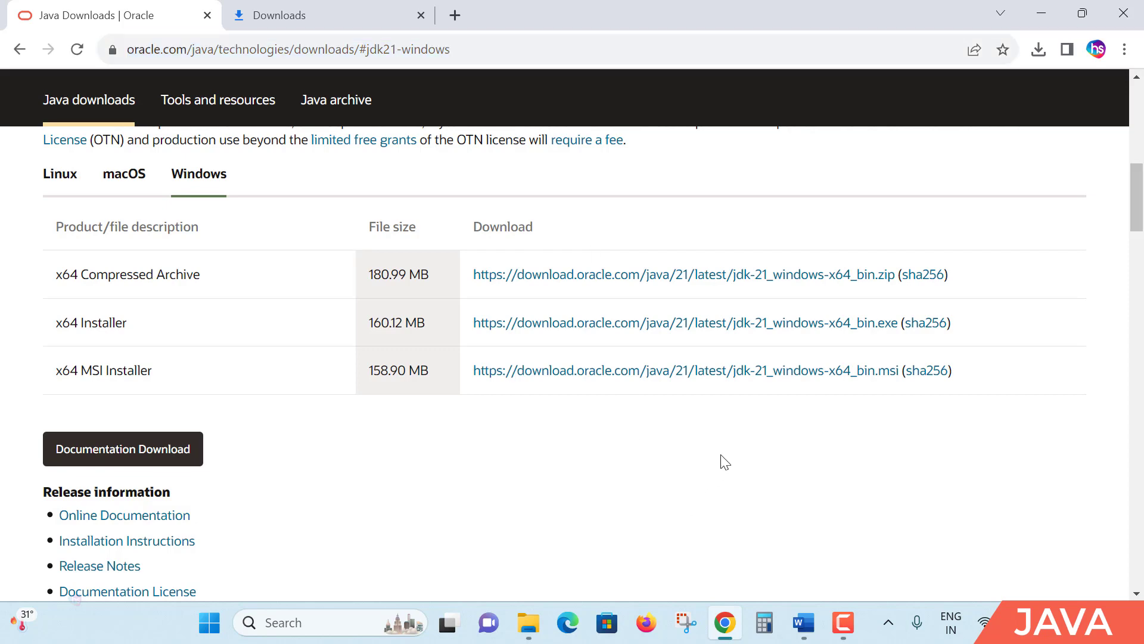